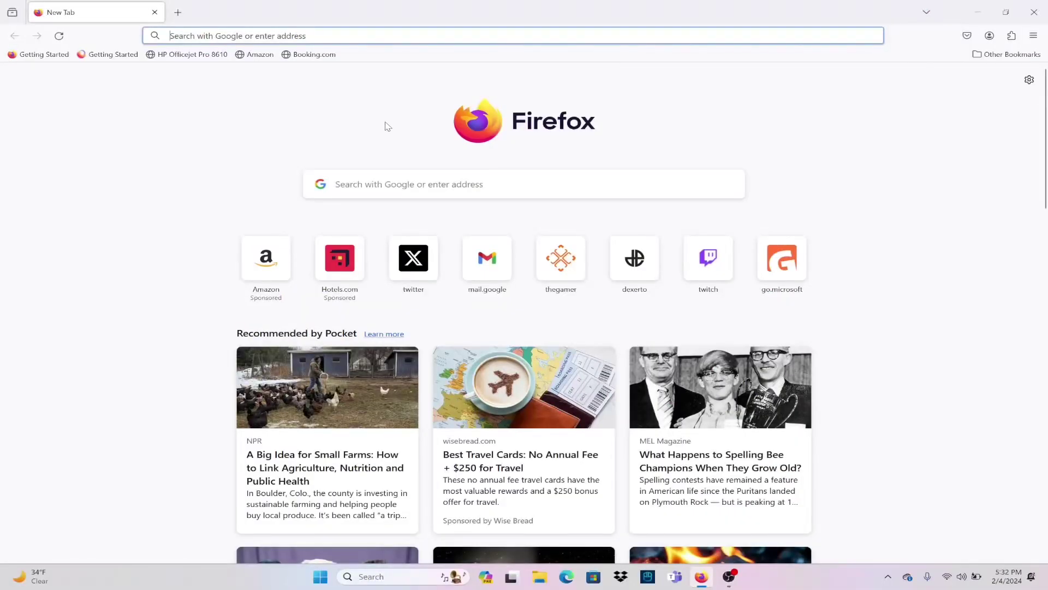
- Search Google for 'scrooge shop refresh mod'
{"action": "type", "text": "scrooge sho"}
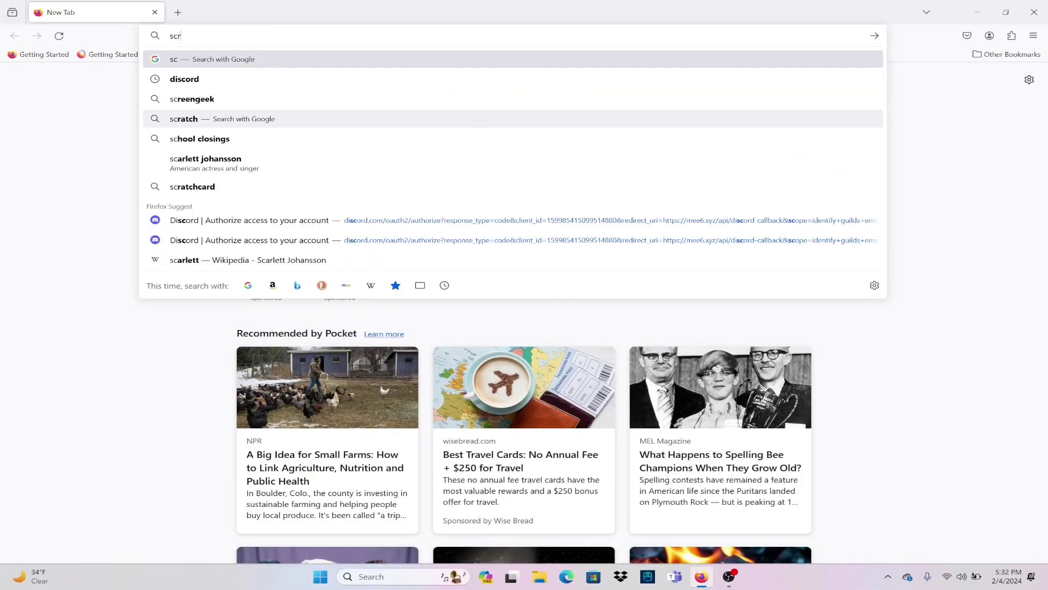
{"action": "type", "text": "p refresh mod"}
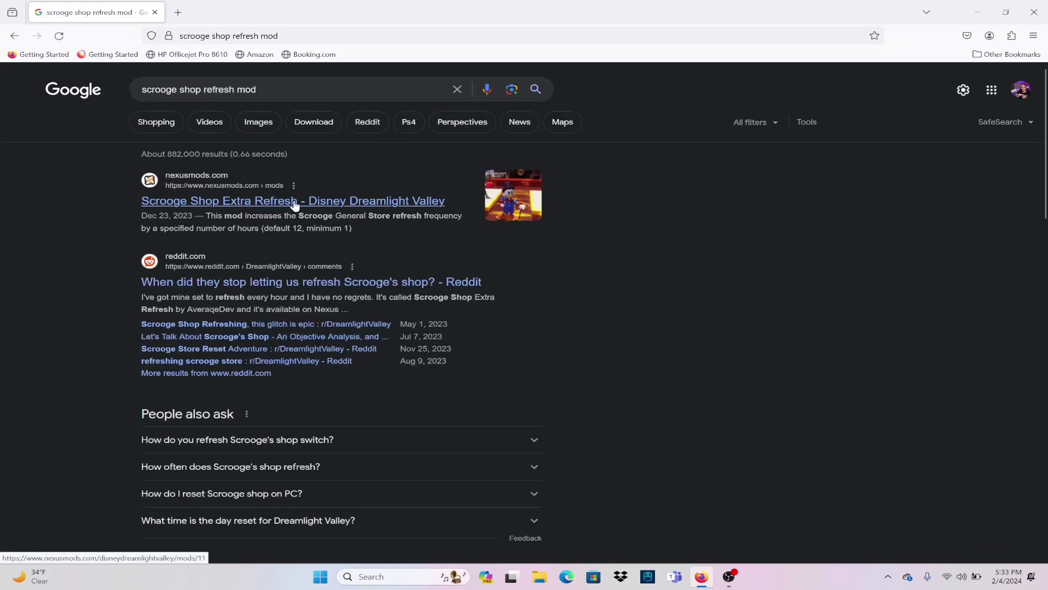
- Open the Scrooge Shop Extra Refresh page on Nexus Mods and sign in
{"action": "left_click", "coordinate": [320, 203]}
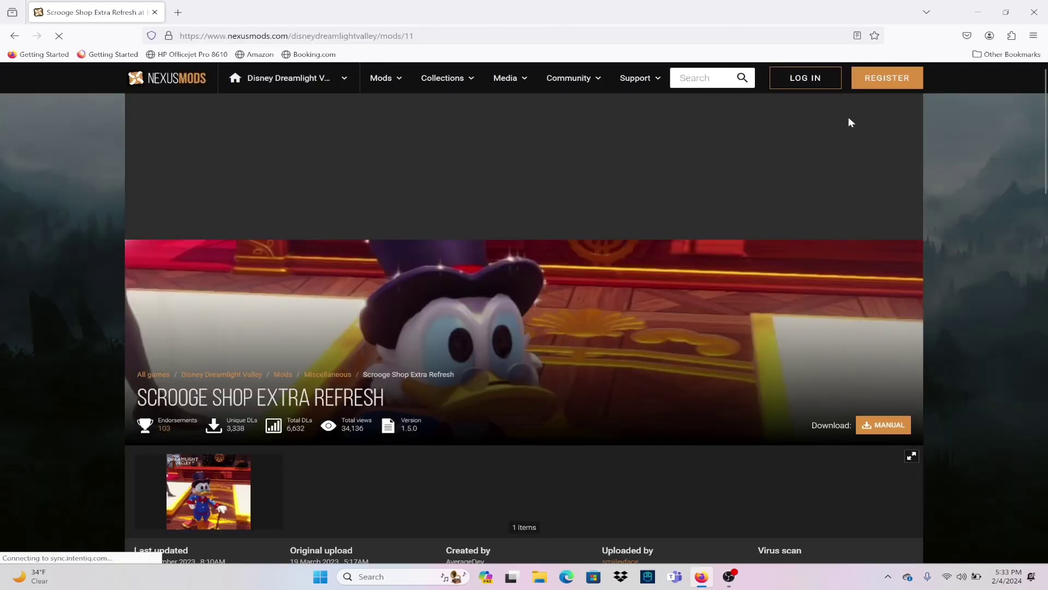
{"action": "left_click", "coordinate": [819, 77]}
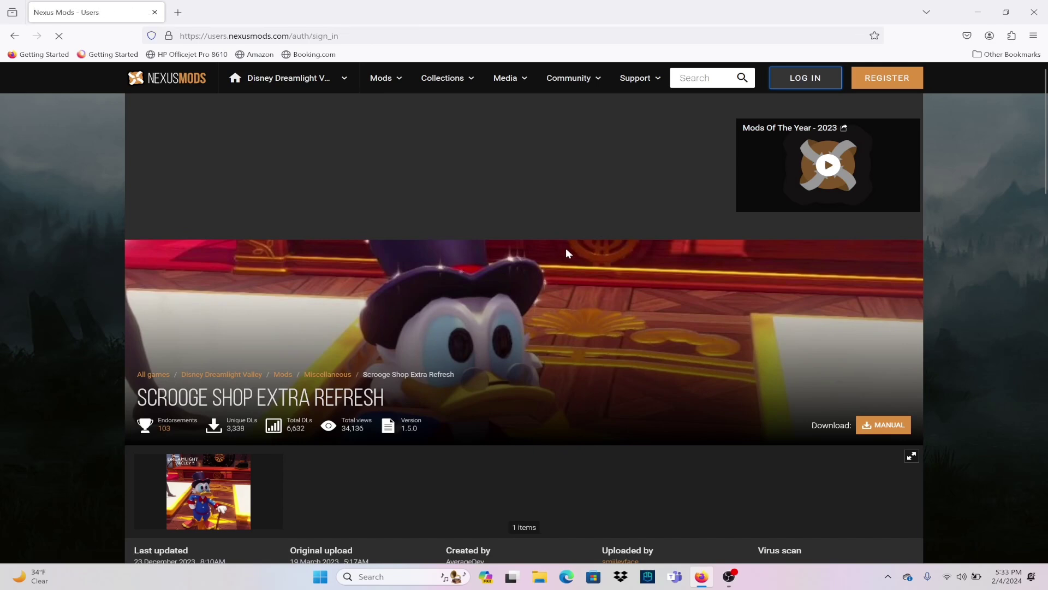
{"action": "type", "text": "cat"}
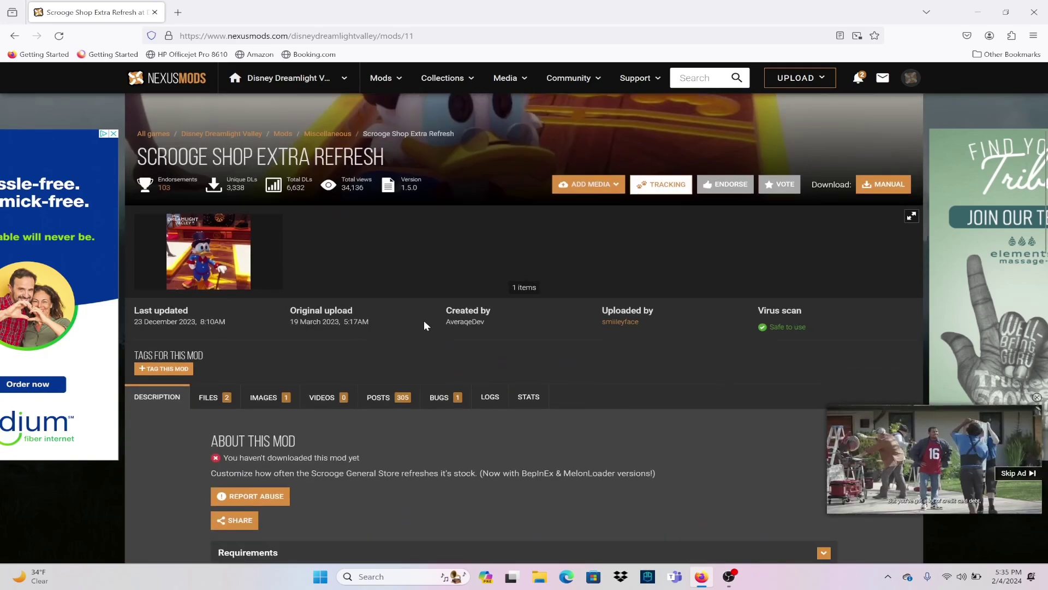
- Expand the mod's Requirements section, which lists BepInEx and MelonLoader
{"action": "scroll", "coordinate": [425, 325], "scroll_direction": "down", "scroll_amount": 3}
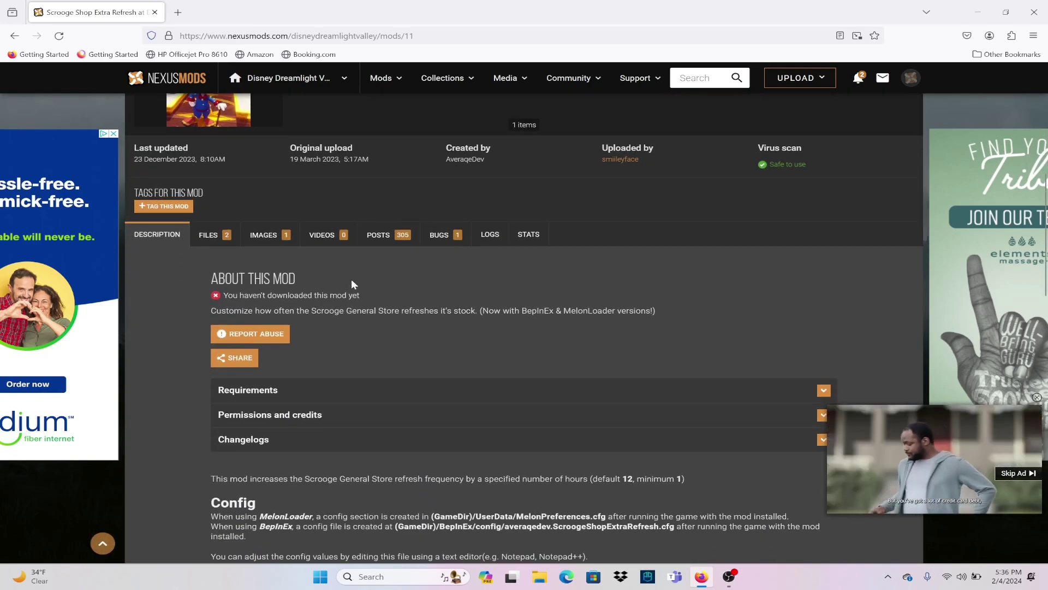
{"action": "scroll", "coordinate": [352, 276], "scroll_direction": "down", "scroll_amount": 2}
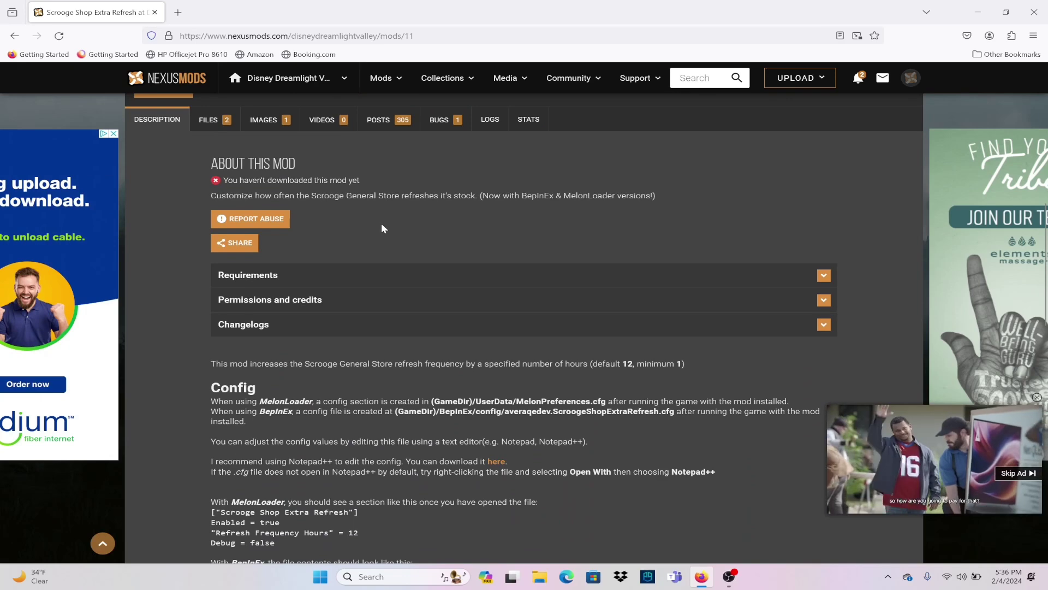
{"action": "scroll", "coordinate": [382, 227], "scroll_direction": "down", "scroll_amount": 1}
{"action": "left_click", "coordinate": [407, 221]}
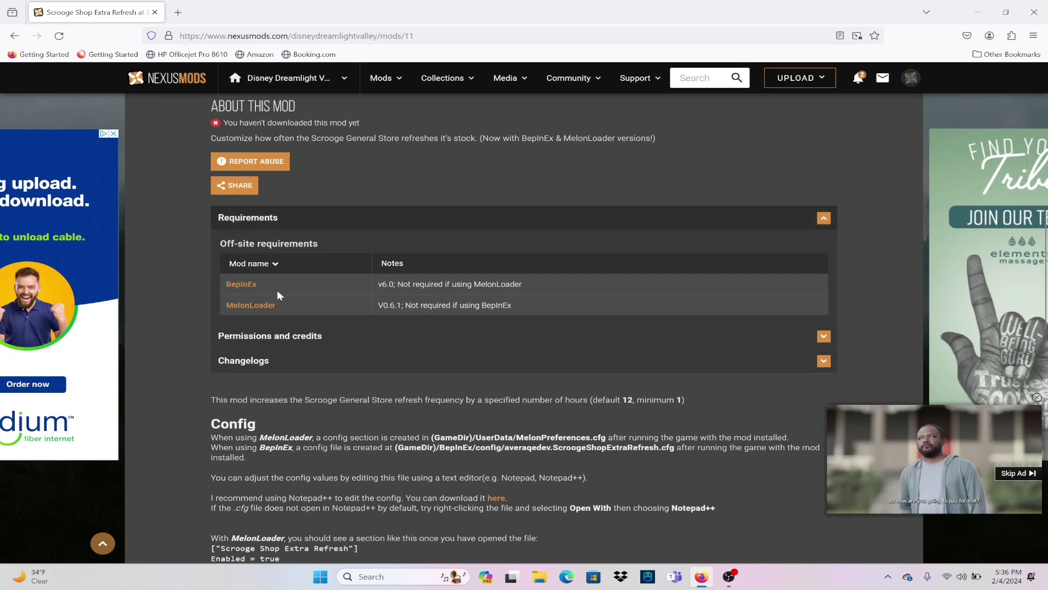
{"action": "scroll", "coordinate": [306, 300], "scroll_direction": "down", "scroll_amount": 1}
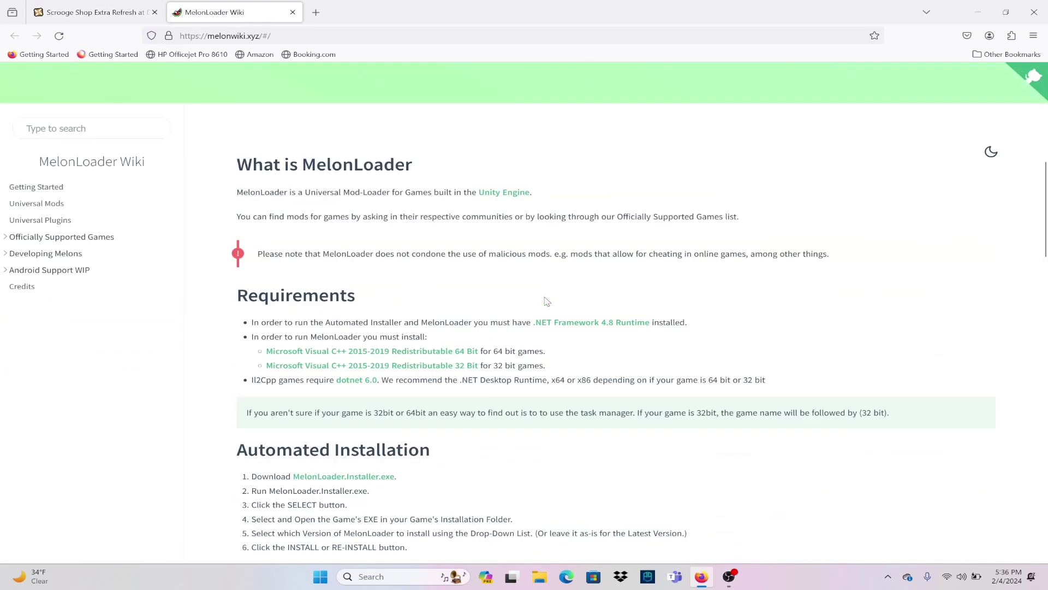
- Scroll the MelonLoader Wiki down to its Requirements and Automated Installation steps
{"action": "scroll", "coordinate": [544, 286], "scroll_direction": "down", "scroll_amount": 1}
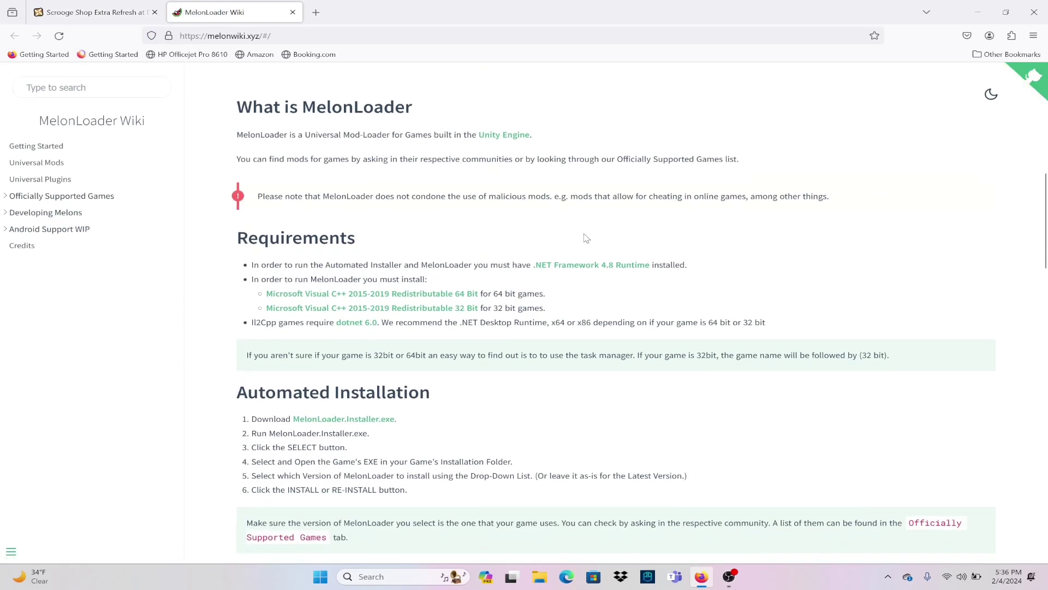
{"action": "scroll", "coordinate": [751, 222], "scroll_direction": "down", "scroll_amount": 1}
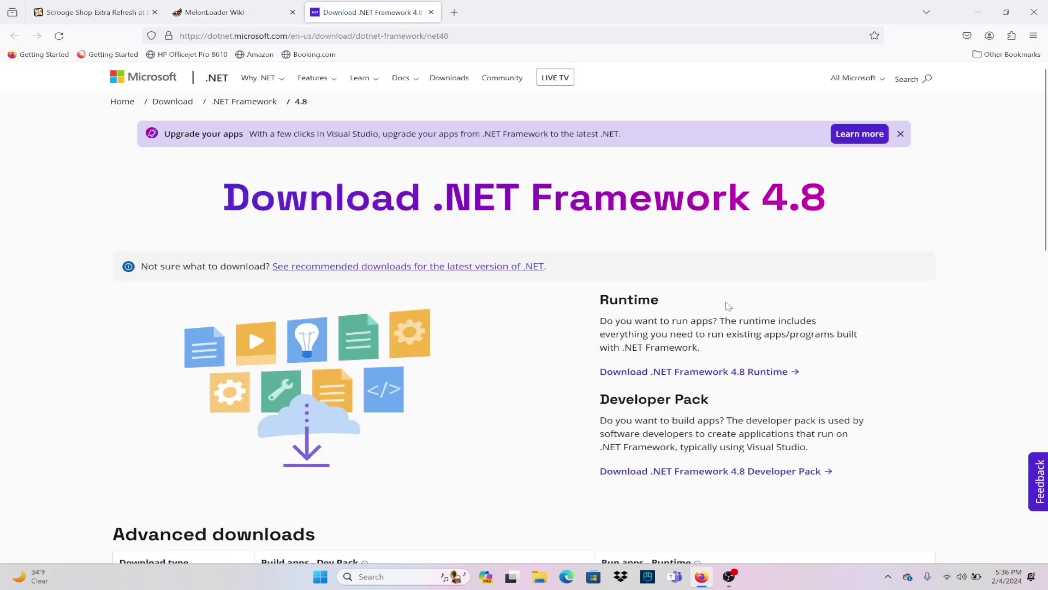
- Download and run the .NET Framework 4.8 installer, which reports 4.8 already installed
{"action": "left_click", "coordinate": [710, 374]}
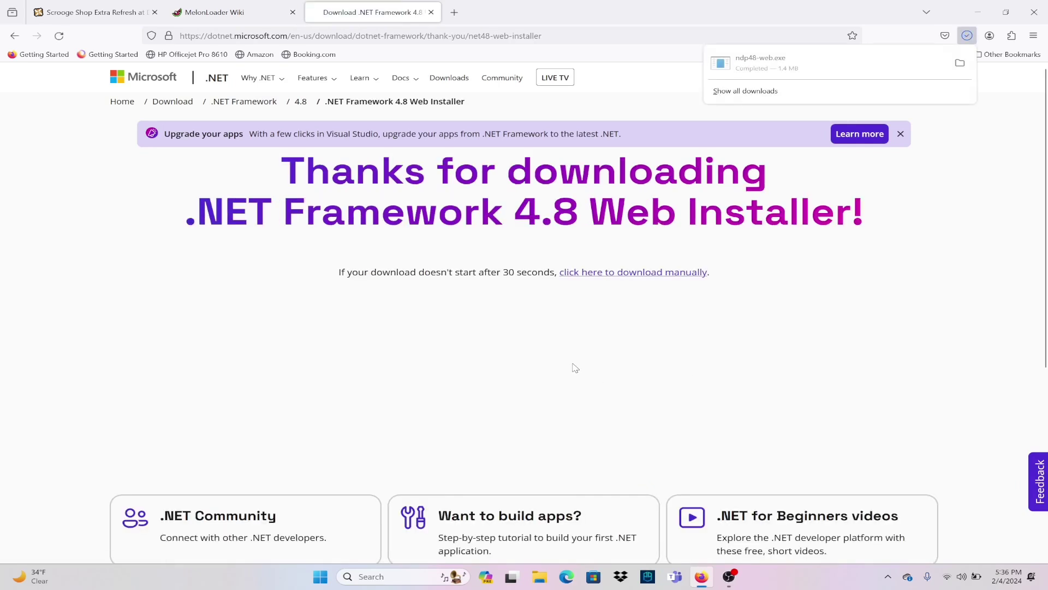
{"action": "left_click", "coordinate": [854, 72]}
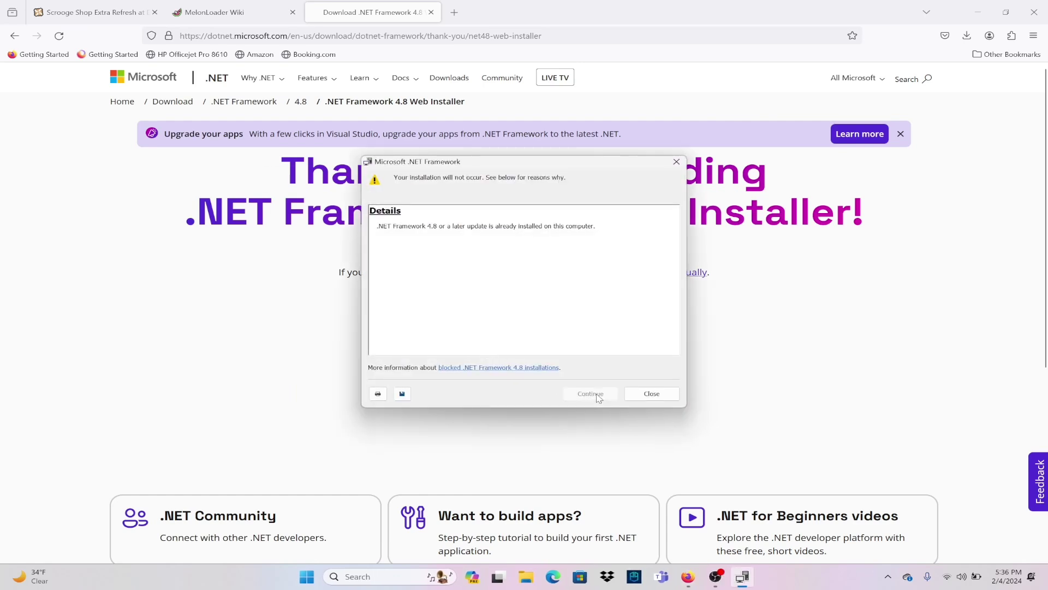
{"action": "left_click", "coordinate": [635, 395]}
{"action": "left_click", "coordinate": [255, 10]}
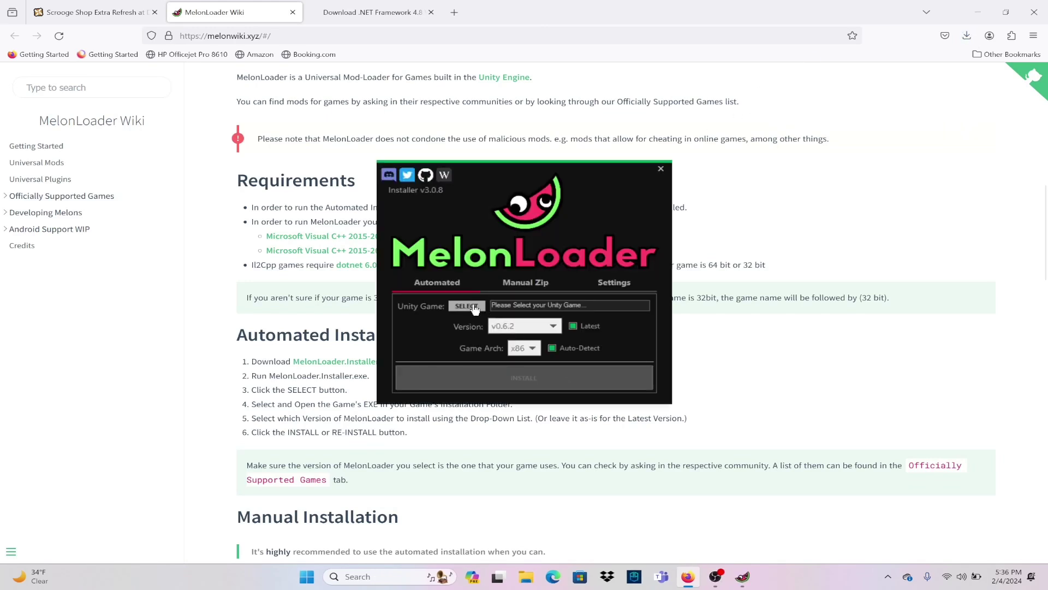
- Browse the game picker to C: > Program Files (x86) > Steam
{"action": "left_click", "coordinate": [469, 307]}
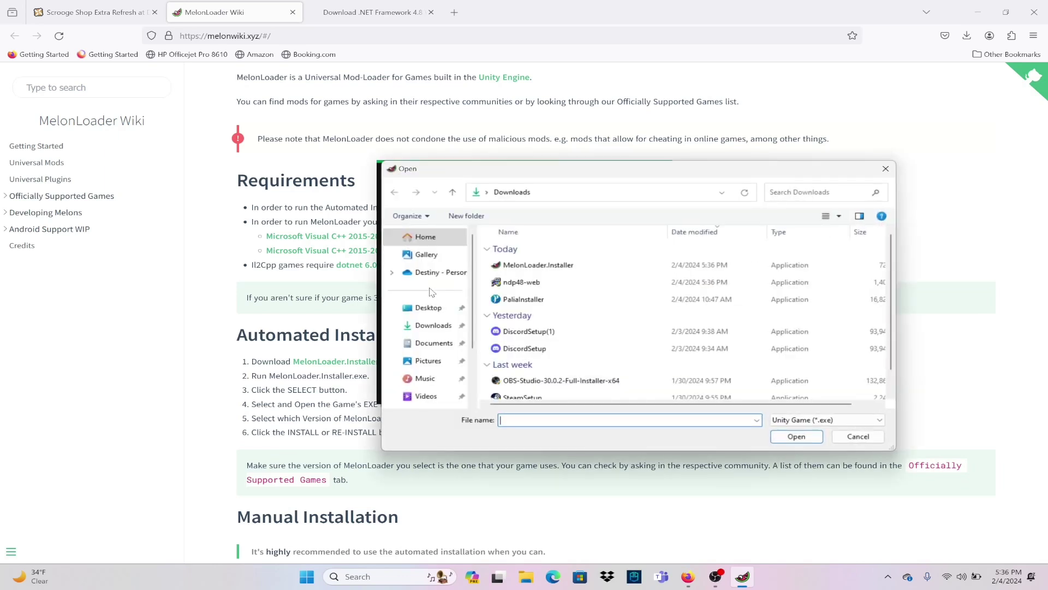
{"action": "scroll", "coordinate": [428, 305], "scroll_direction": "down", "scroll_amount": 3}
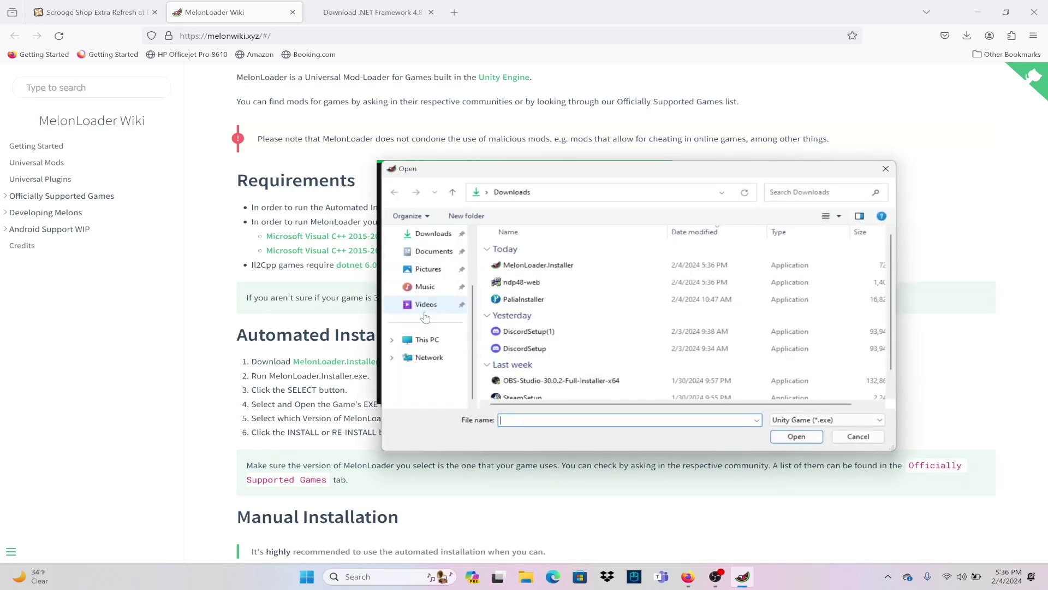
{"action": "left_click", "coordinate": [427, 340]}
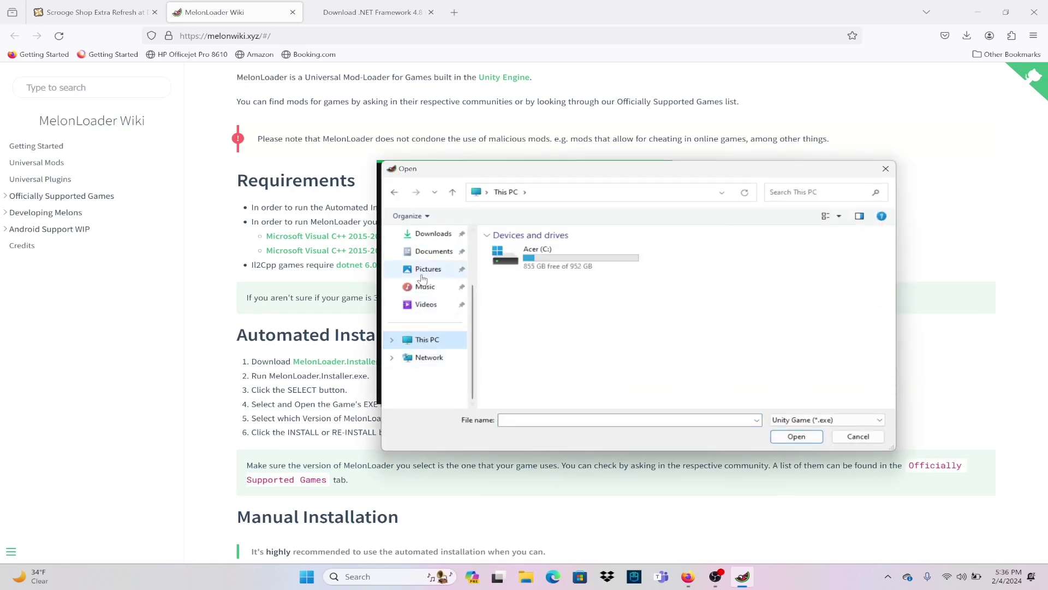
{"action": "double_click", "coordinate": [519, 256]}
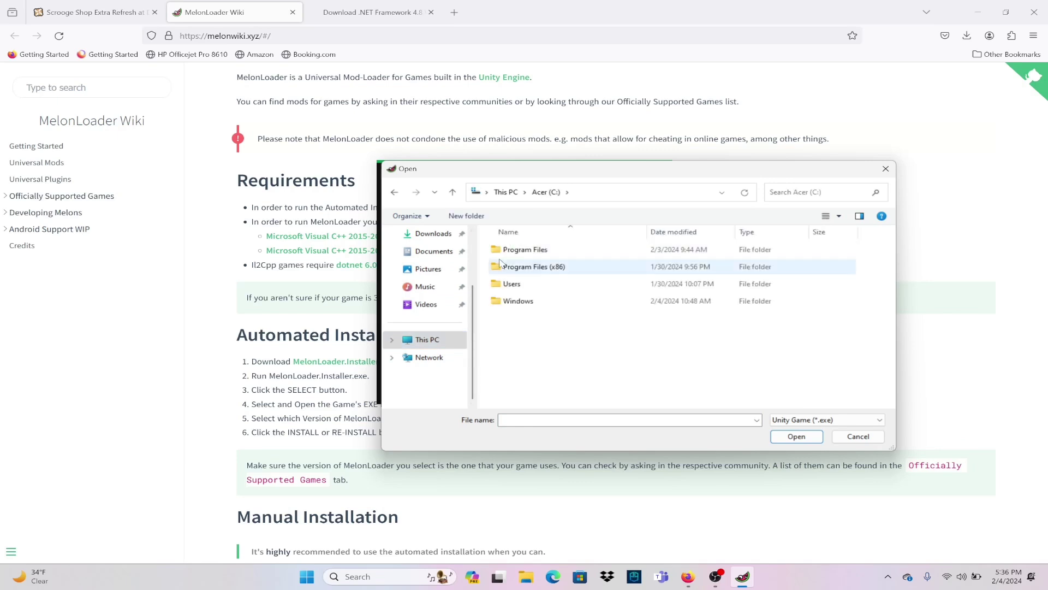
{"action": "double_click", "coordinate": [544, 265]}
{"action": "scroll", "coordinate": [566, 285], "scroll_direction": "down", "scroll_amount": 3}
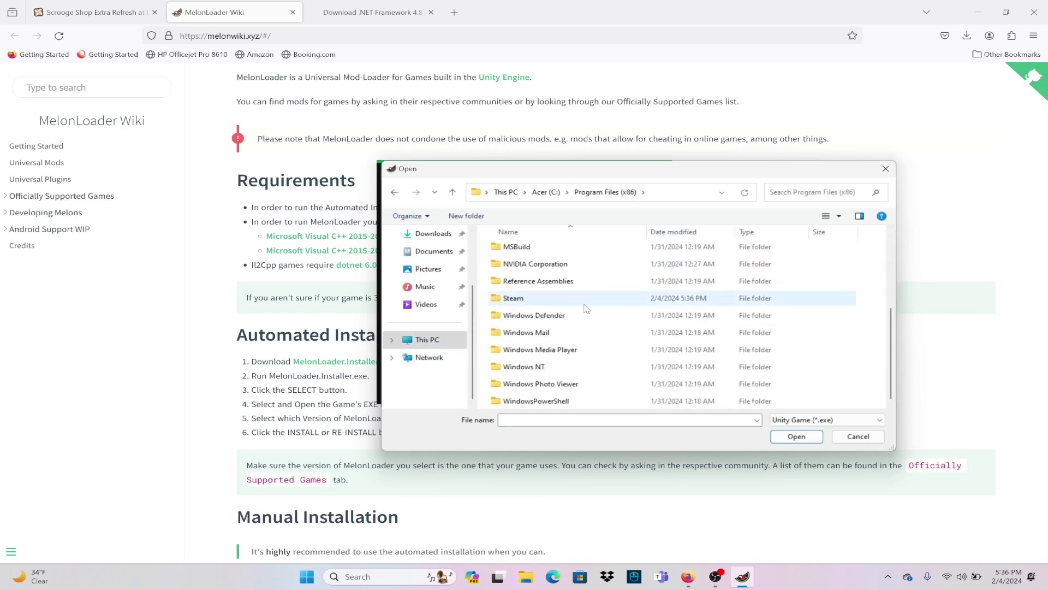
{"action": "left_click", "coordinate": [585, 304]}
{"action": "double_click", "coordinate": [587, 304]}
- Select ddv from steamapps > common > Disney Dreamlight Valley as the Unity game
{"action": "scroll", "coordinate": [583, 306], "scroll_direction": "down", "scroll_amount": 5}
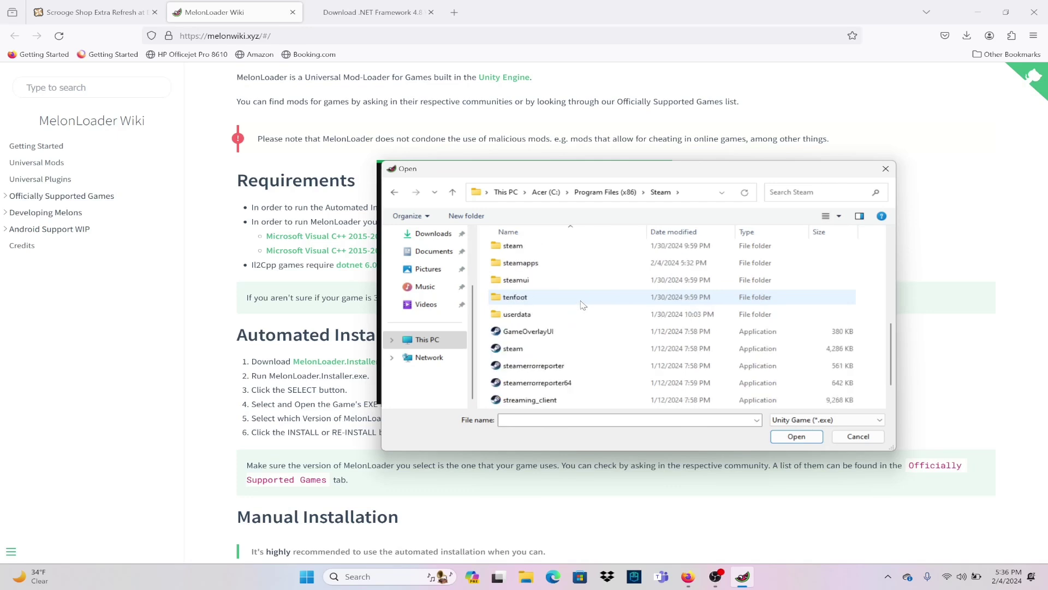
{"action": "double_click", "coordinate": [585, 268]}
{"action": "double_click", "coordinate": [577, 249]}
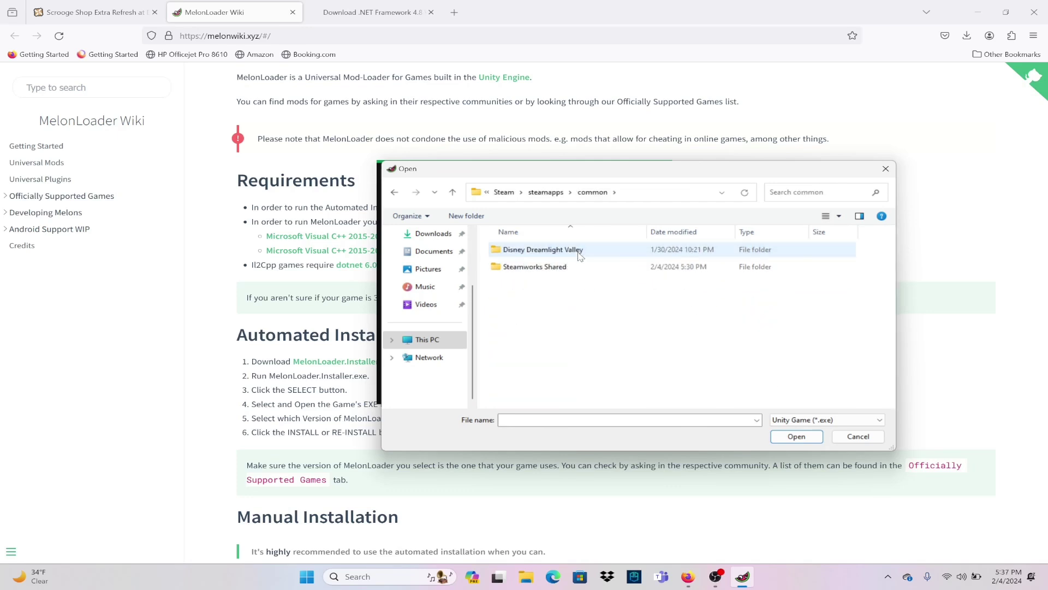
{"action": "double_click", "coordinate": [577, 250]}
{"action": "left_click", "coordinate": [578, 268]}
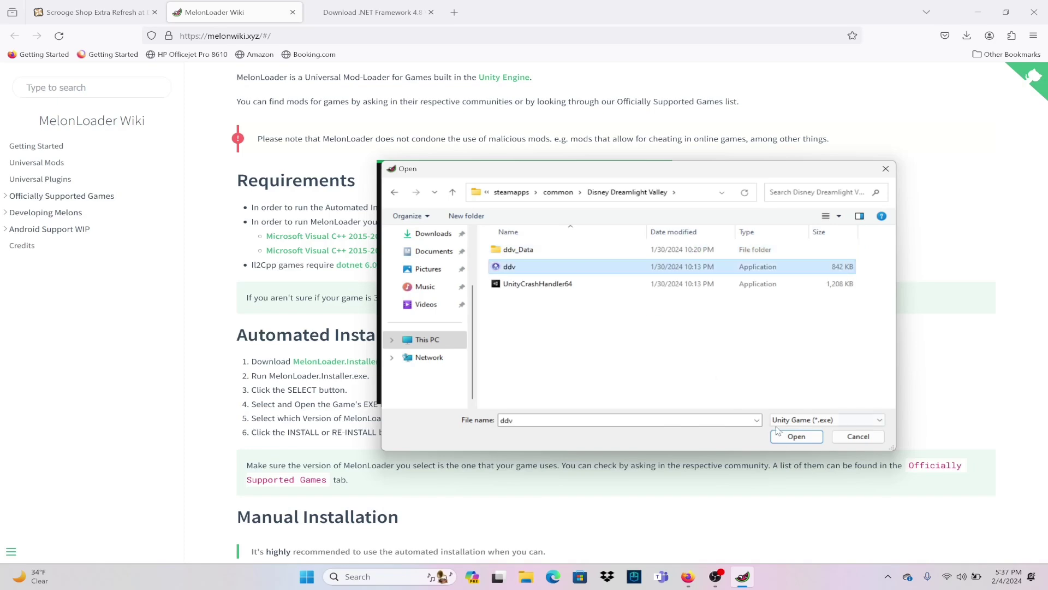
{"action": "left_click", "coordinate": [790, 437]}
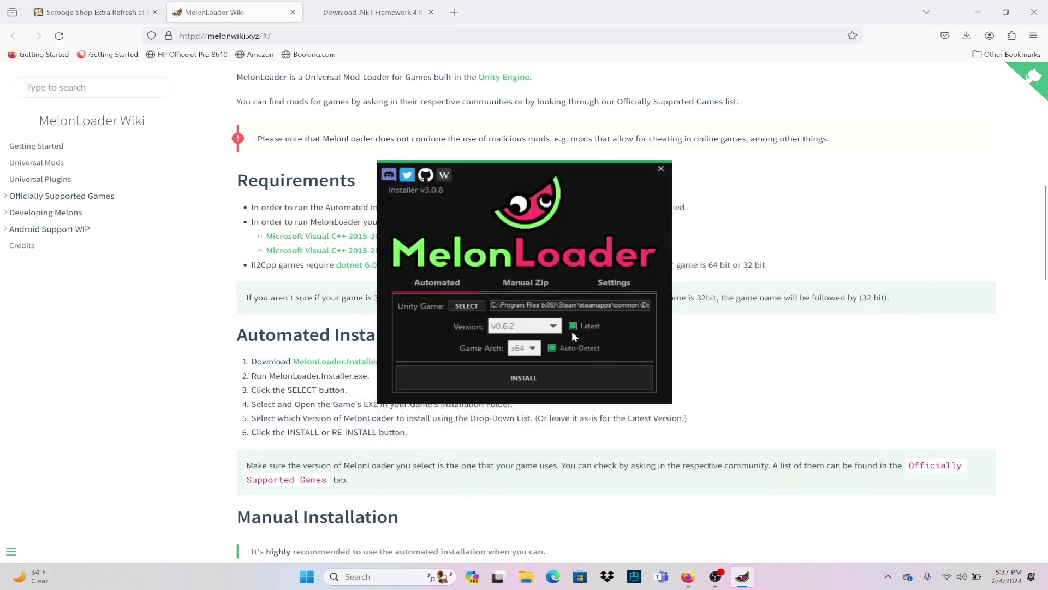
- Install MelonLoader version v0.6.1 instead of Latest and acknowledge the success message
{"action": "left_click", "coordinate": [573, 327]}
{"action": "left_click", "coordinate": [528, 328]}
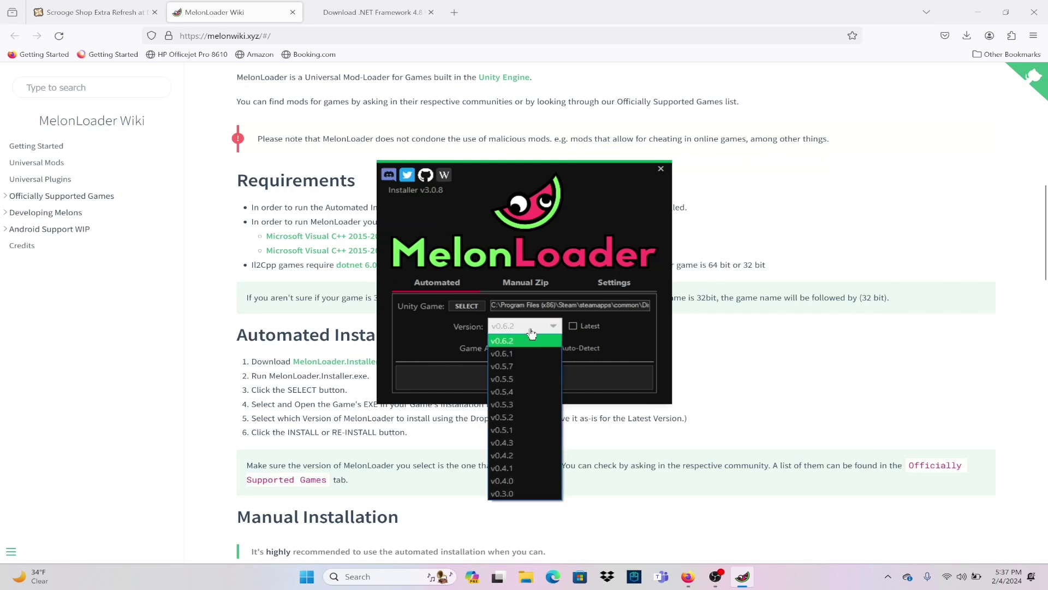
{"action": "left_click", "coordinate": [518, 354]}
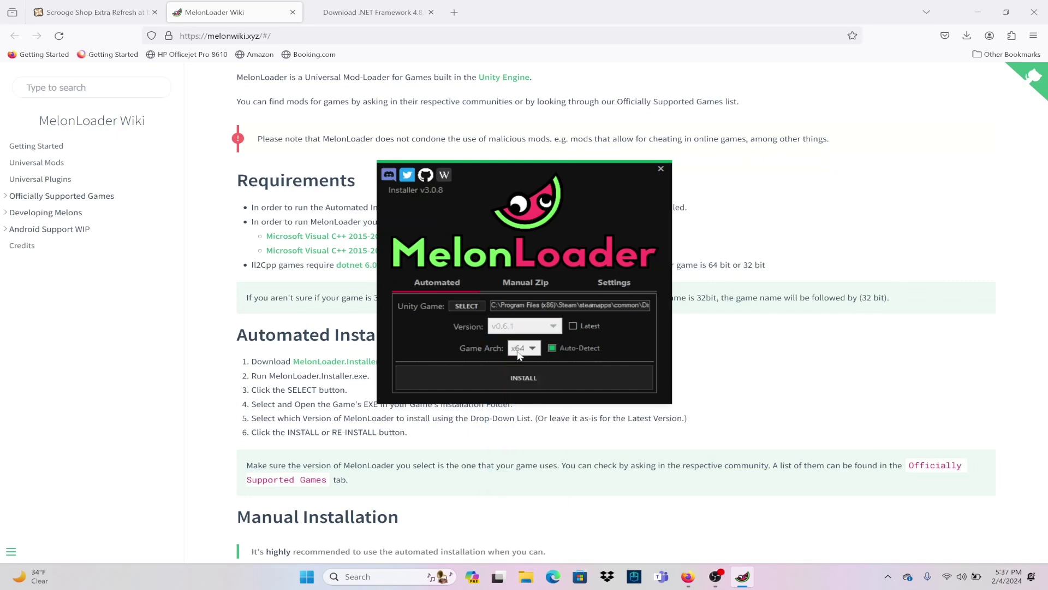
{"action": "left_click", "coordinate": [493, 375]}
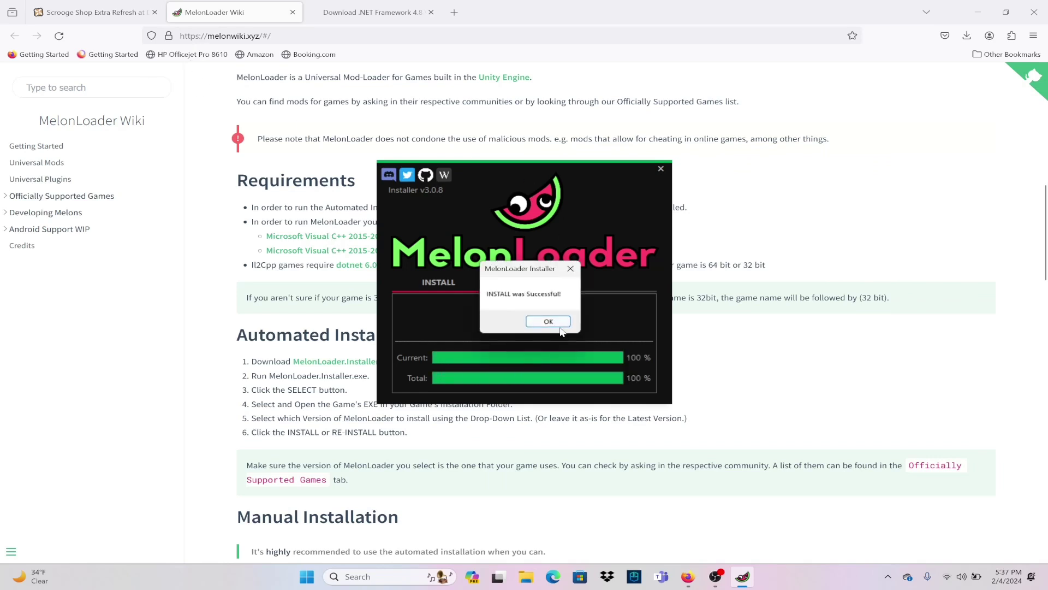
{"action": "left_click", "coordinate": [559, 325]}
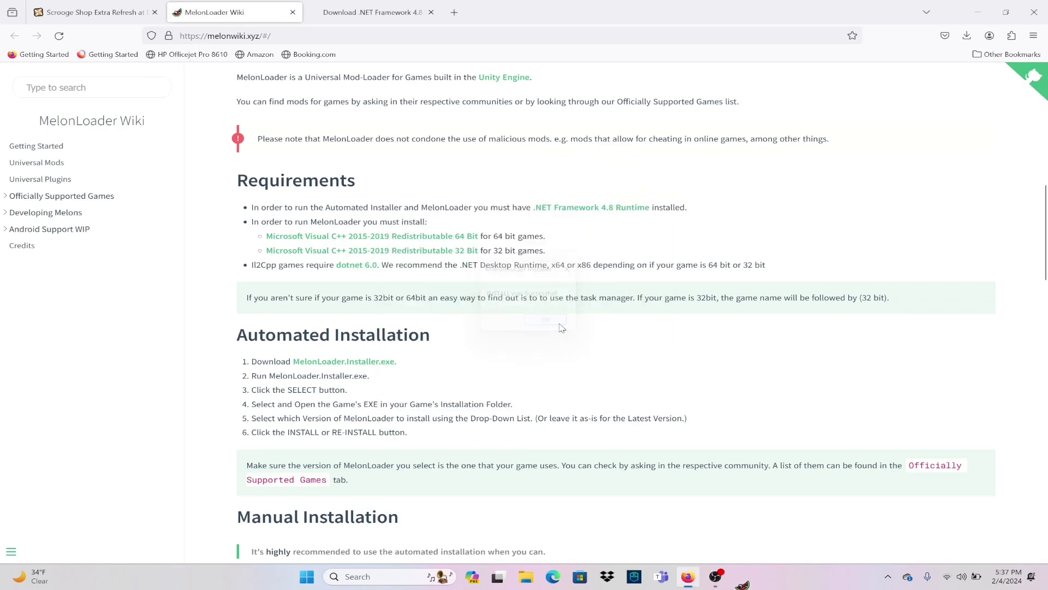
- Launch Disney Dreamlight Valley from Windows search to test MelonLoader
{"action": "left_click", "coordinate": [382, 585]}
{"action": "left_click", "coordinate": [420, 201]}
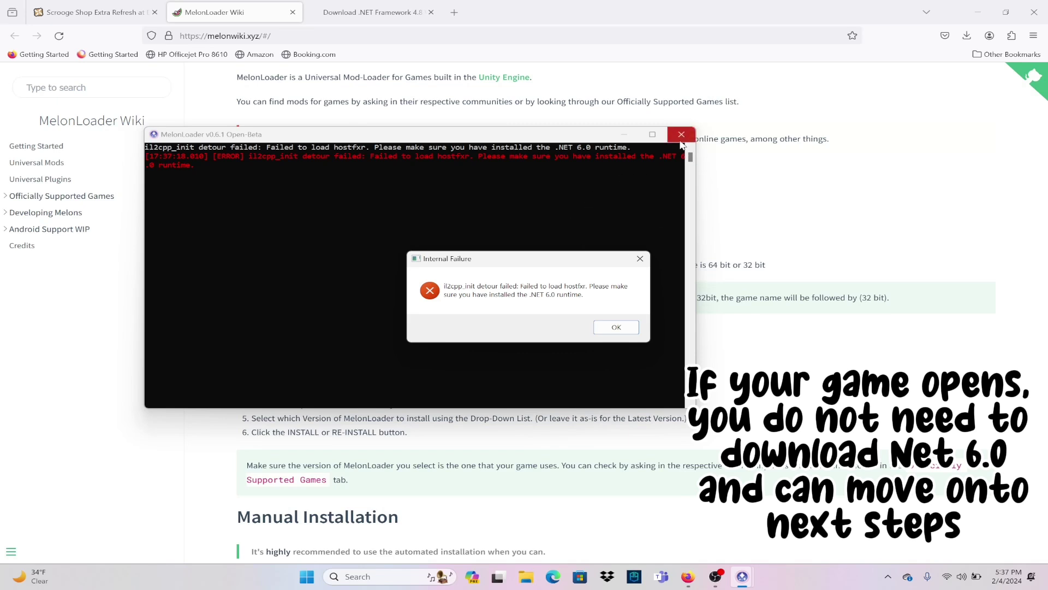
- Close the MelonLoader error and search 'net 6.0 runtime' to reach Microsoft's .NET 6.0 page
{"action": "left_click", "coordinate": [616, 327]}
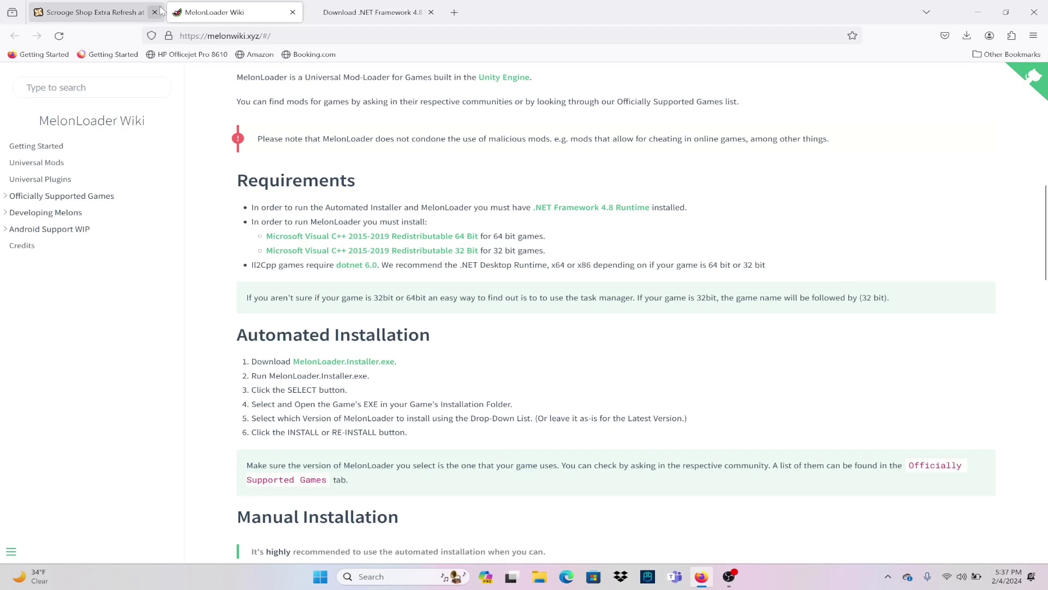
{"action": "key", "text": "ctrl+t"}
{"action": "type", "text": "ne"}
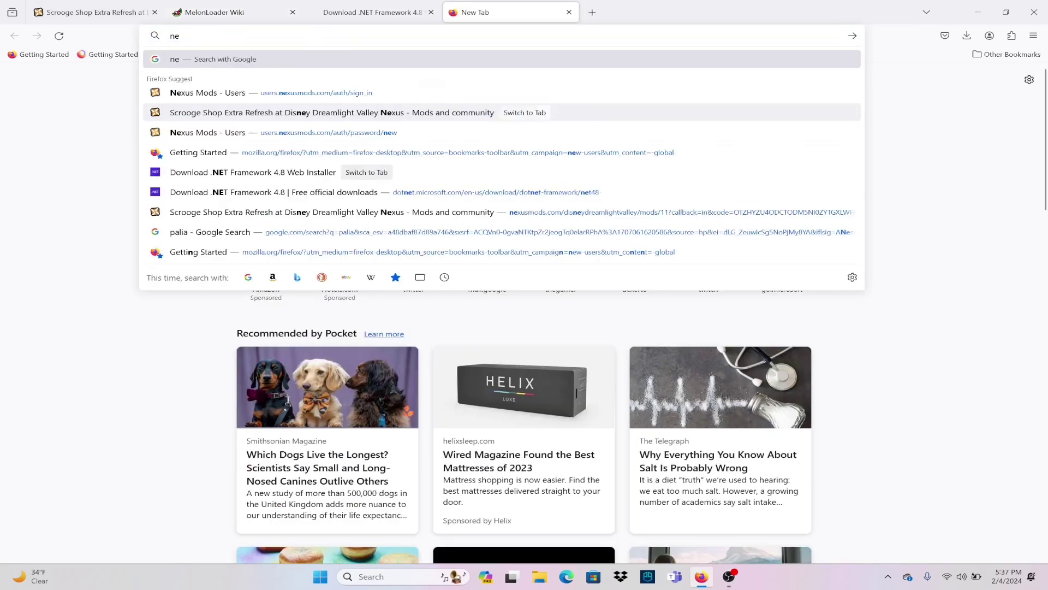
{"action": "type", "text": "t 6.0"}
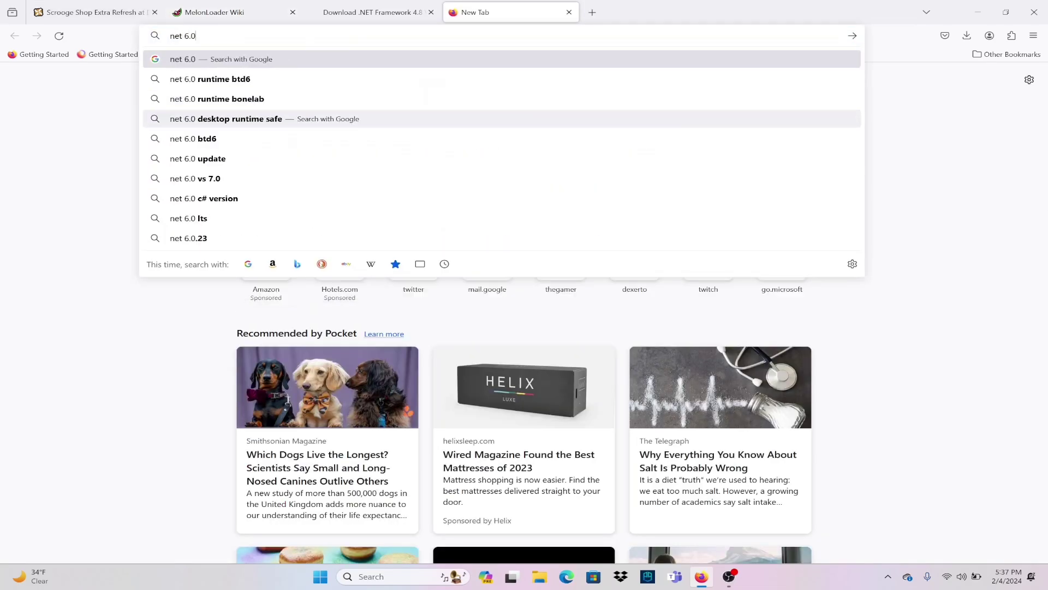
{"action": "type", "text": " runtime"}
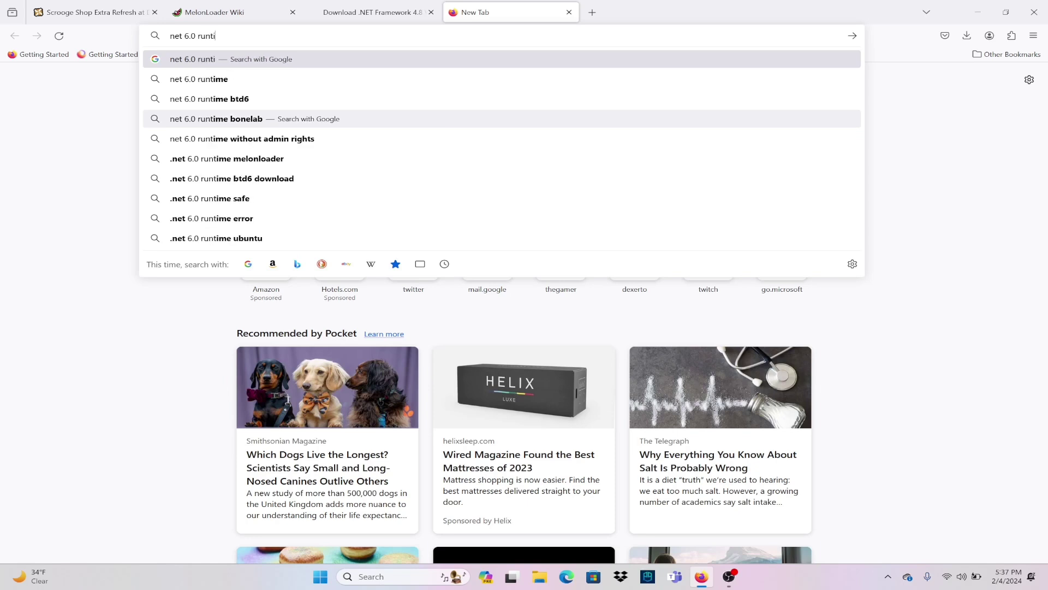
{"action": "key", "text": "Return"}
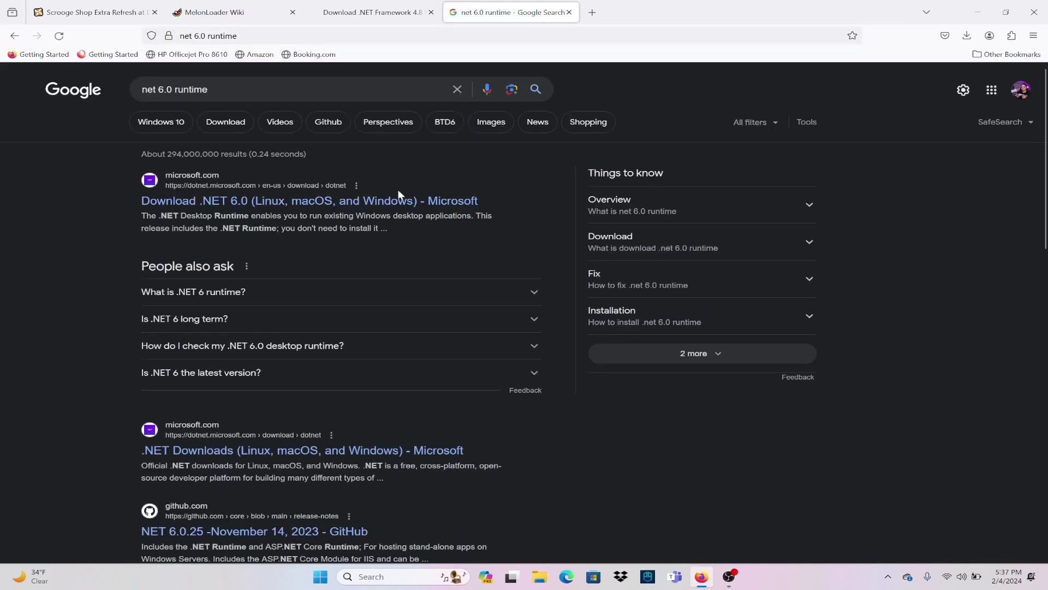
{"action": "left_click", "coordinate": [328, 210]}
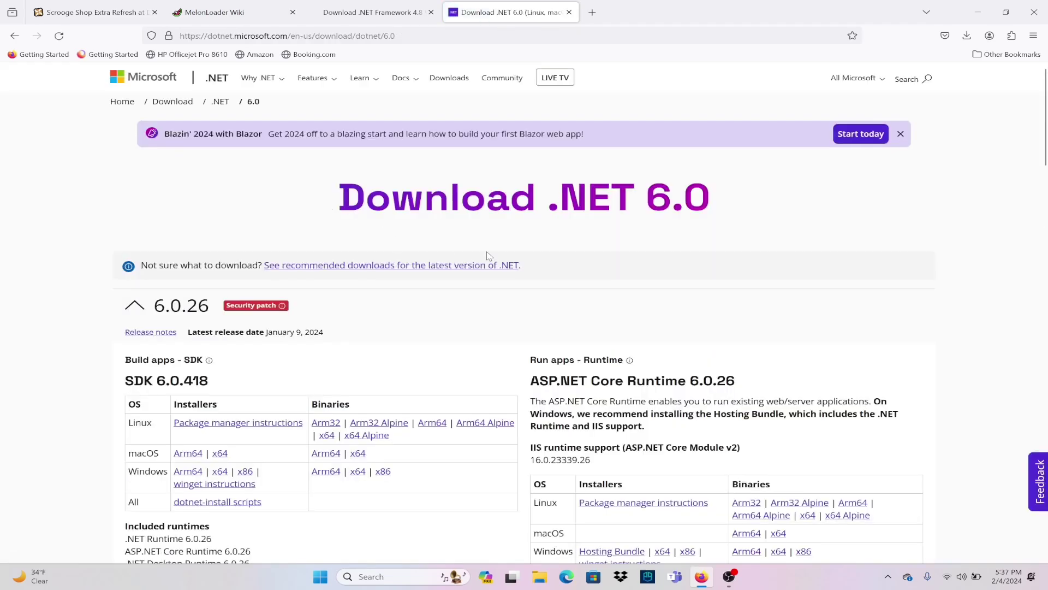
- Download the .NET 6.0 Desktop Runtime 6.0.26 Windows x64 installer
{"action": "scroll", "coordinate": [695, 242], "scroll_direction": "down", "scroll_amount": 3}
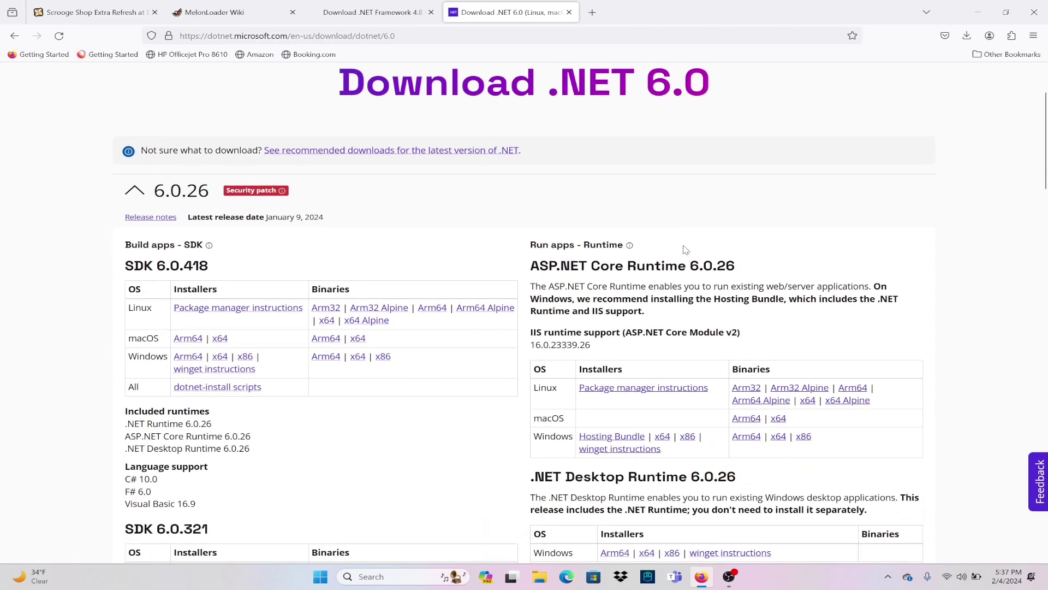
{"action": "scroll", "coordinate": [686, 249], "scroll_direction": "down", "scroll_amount": 2}
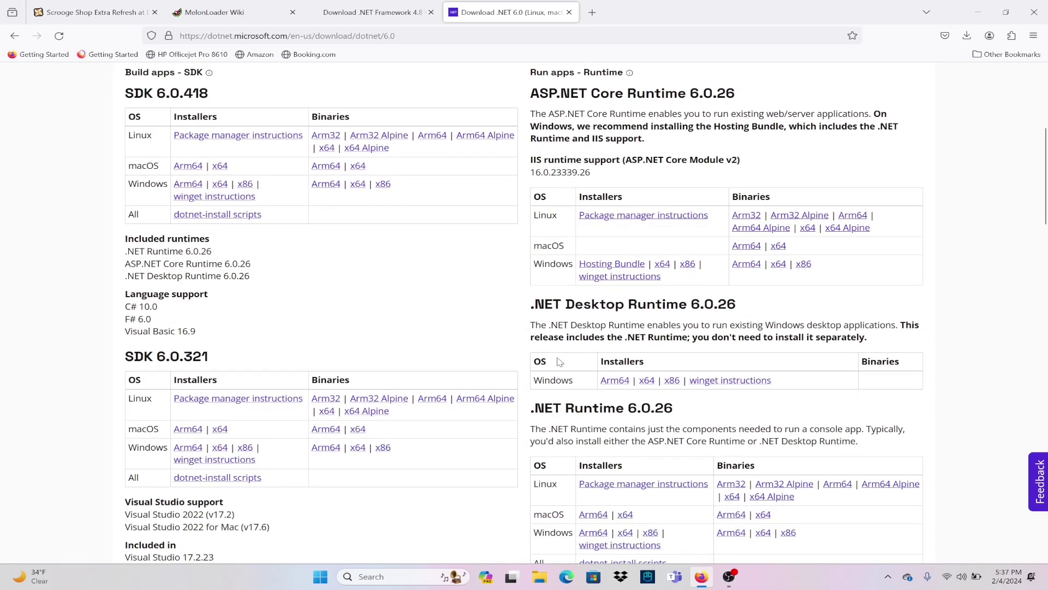
{"action": "left_click", "coordinate": [646, 381]}
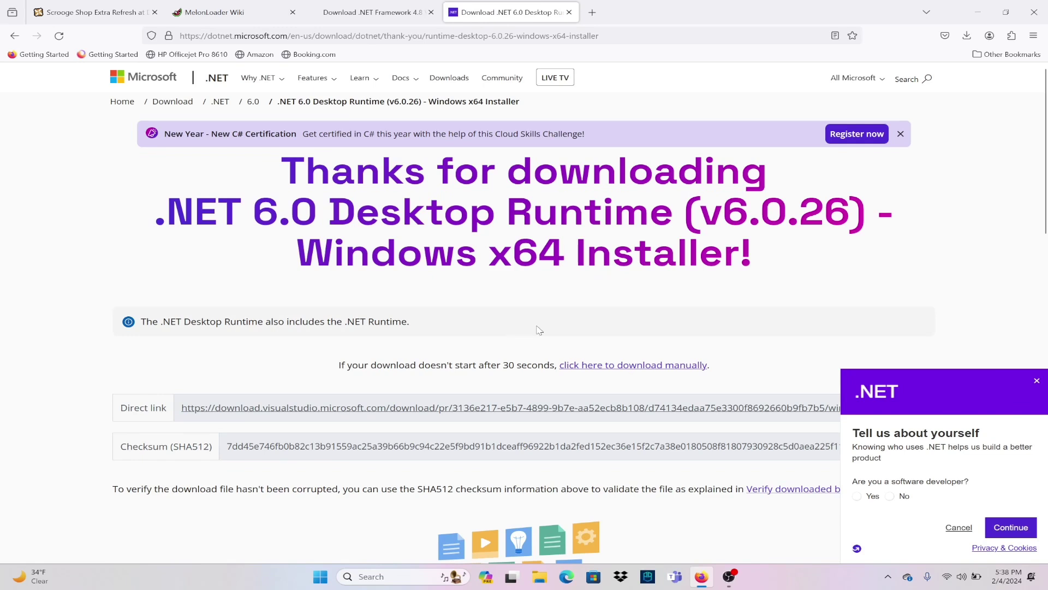
{"action": "scroll", "coordinate": [704, 330], "scroll_direction": "down", "scroll_amount": 1}
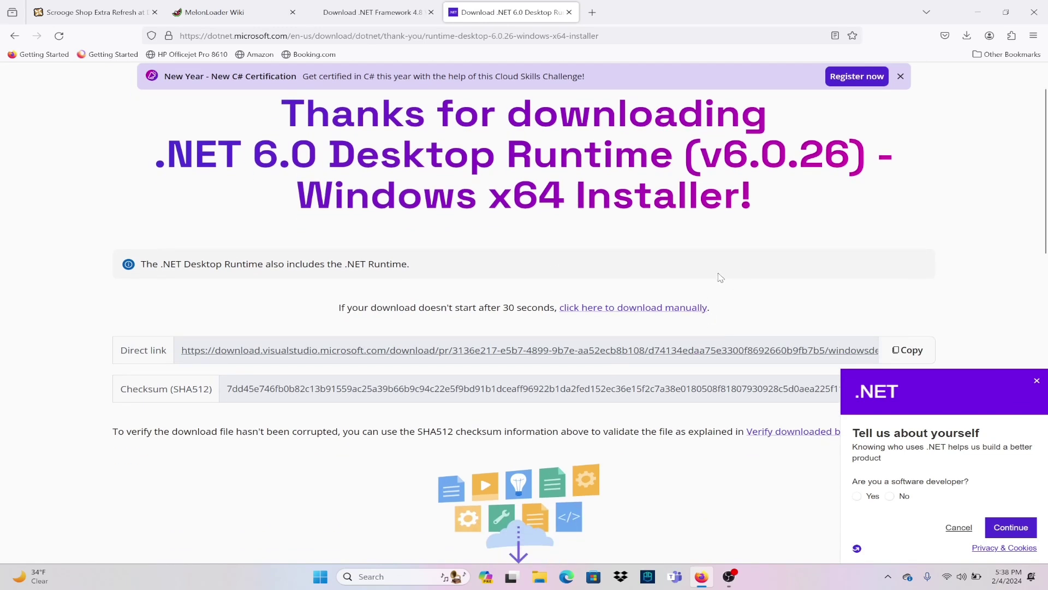
{"action": "left_click", "coordinate": [618, 309]}
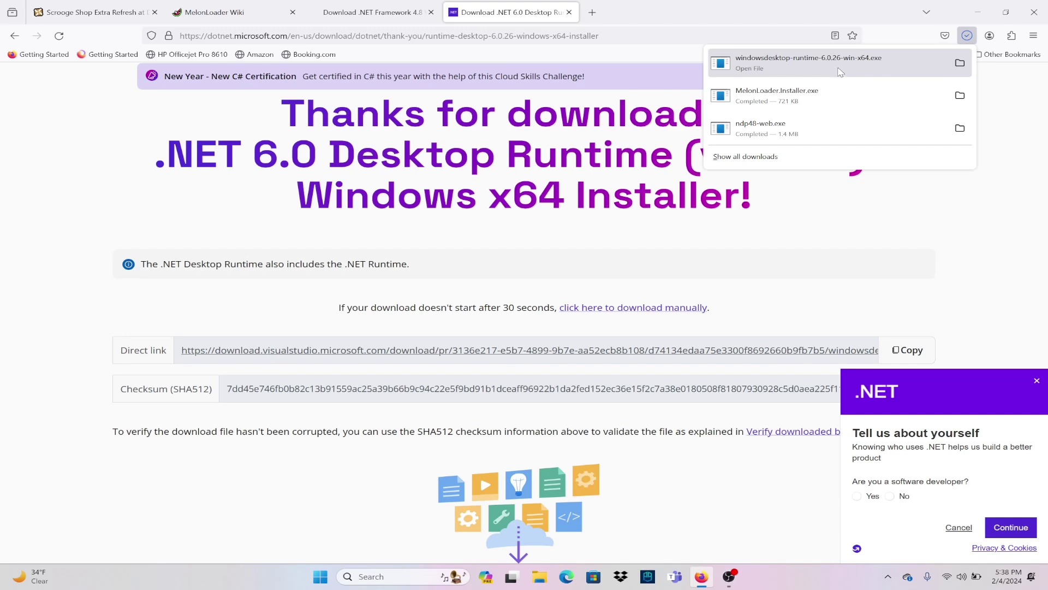
- Install .NET Desktop Runtime 6.0.26 (x64) from the downloaded installer and close it
{"action": "left_click", "coordinate": [840, 72]}
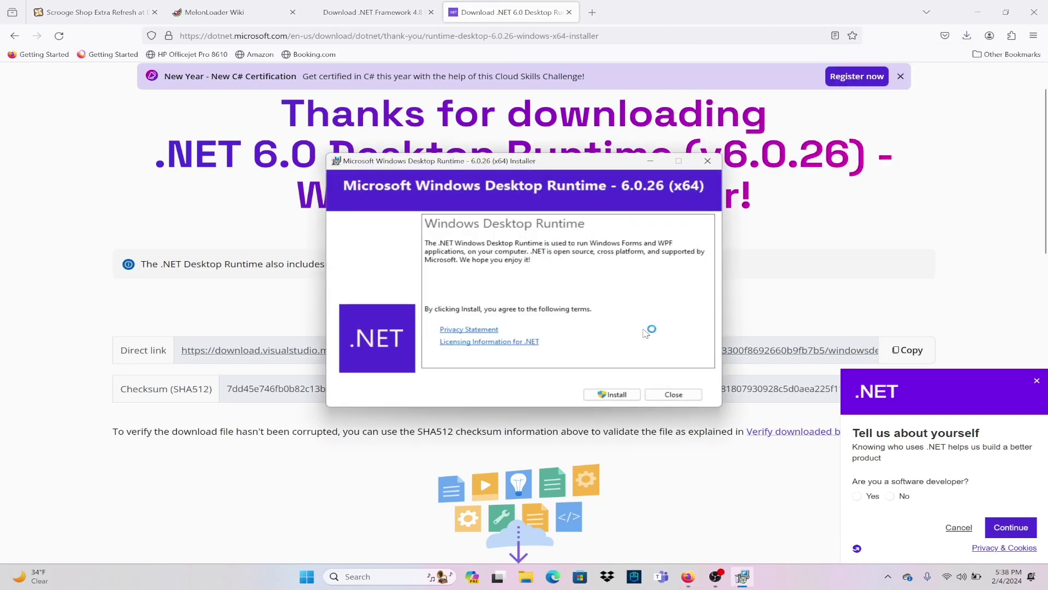
{"action": "left_click", "coordinate": [625, 394]}
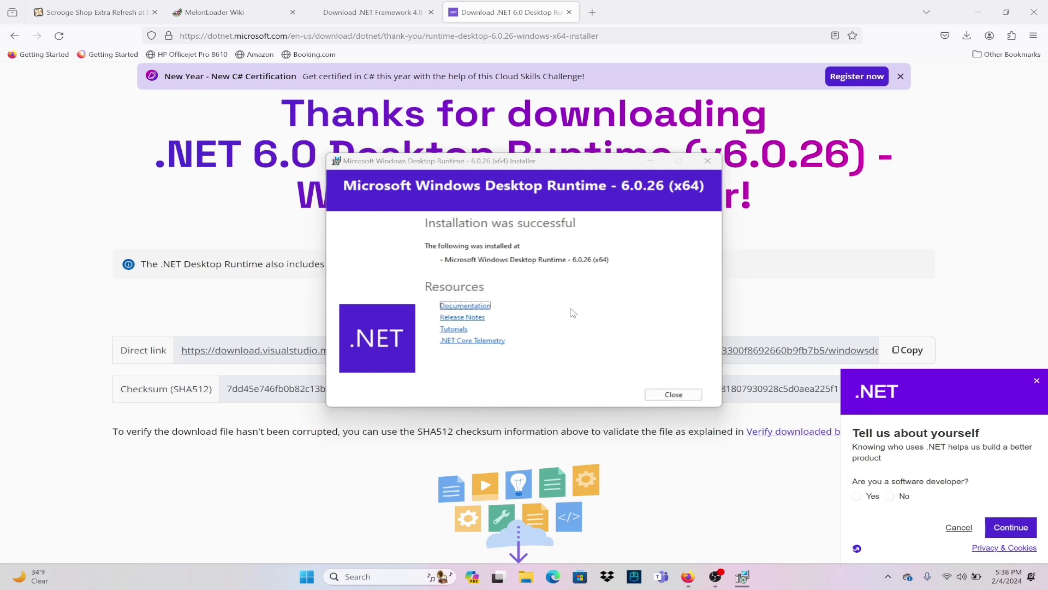
{"action": "left_click", "coordinate": [662, 395]}
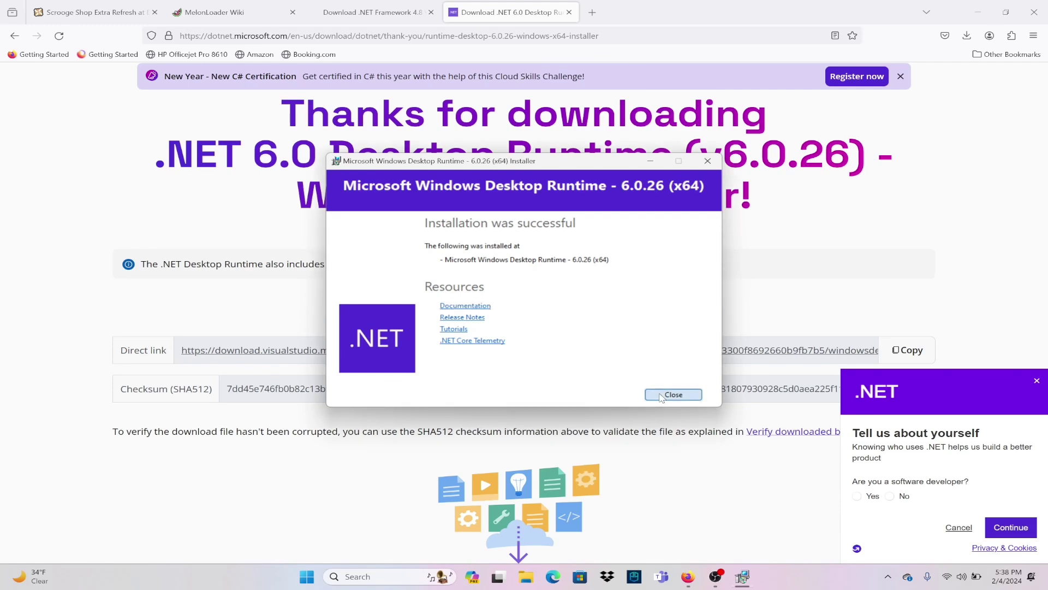
{"action": "left_click", "coordinate": [371, 575]}
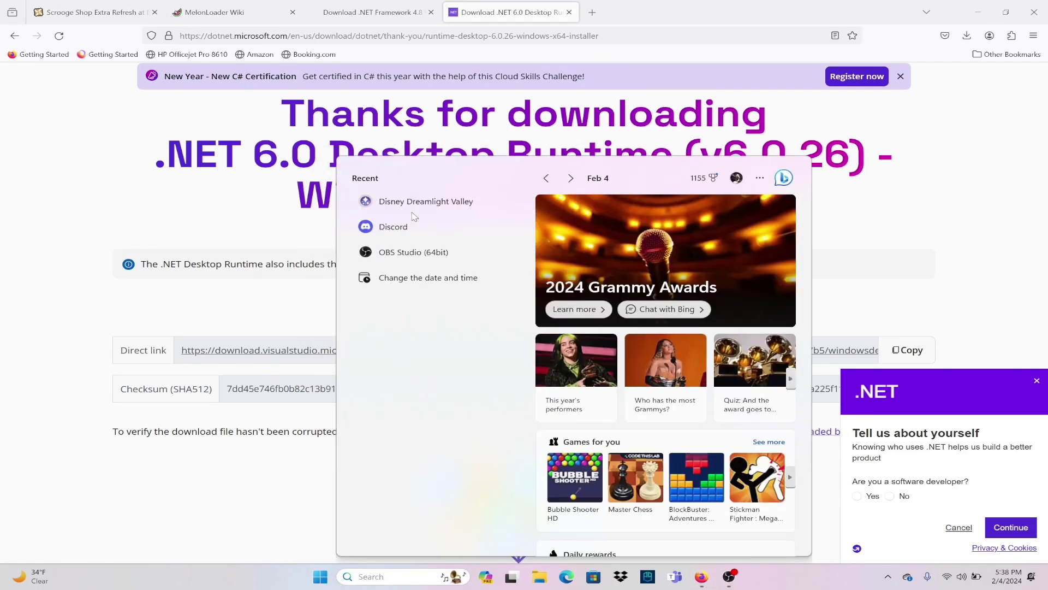
- Relaunch Disney Dreamlight Valley and walk the character into Scrooge's shop
{"action": "left_click", "coordinate": [416, 201]}
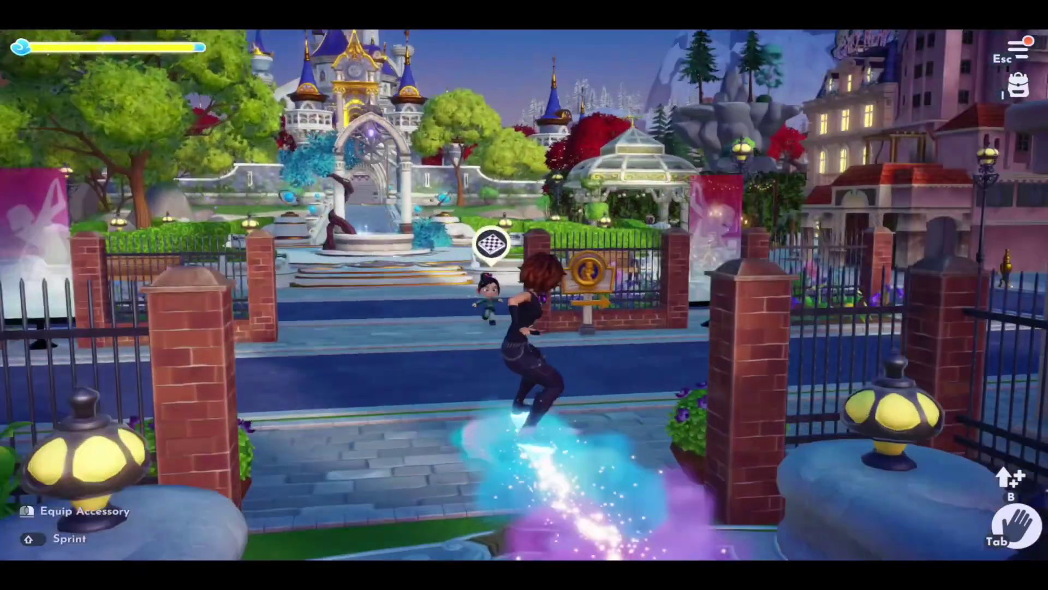
{"action": "key", "text": "w"}
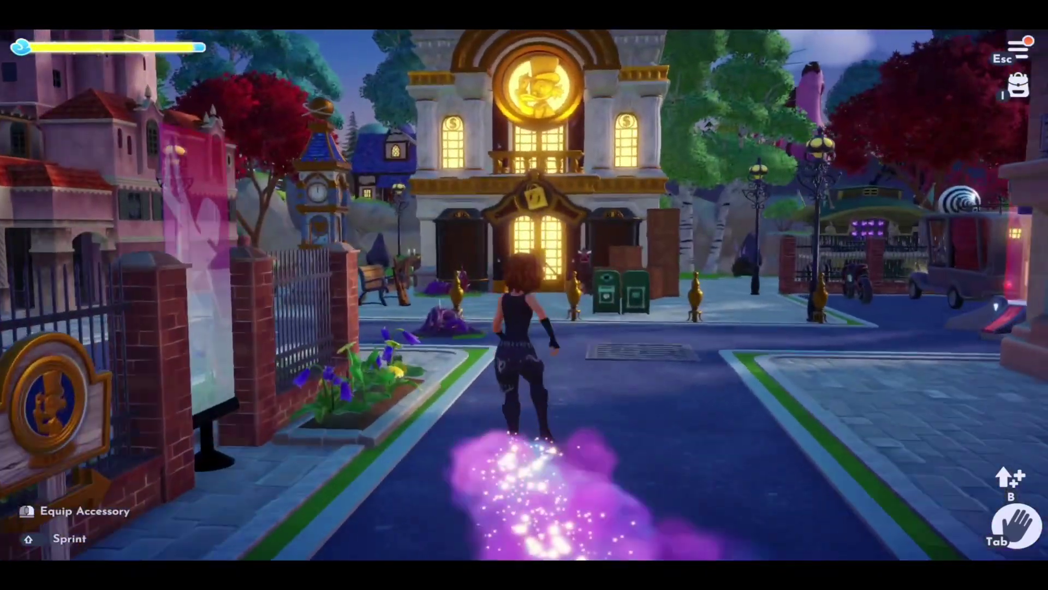
{"action": "key", "text": "w"}
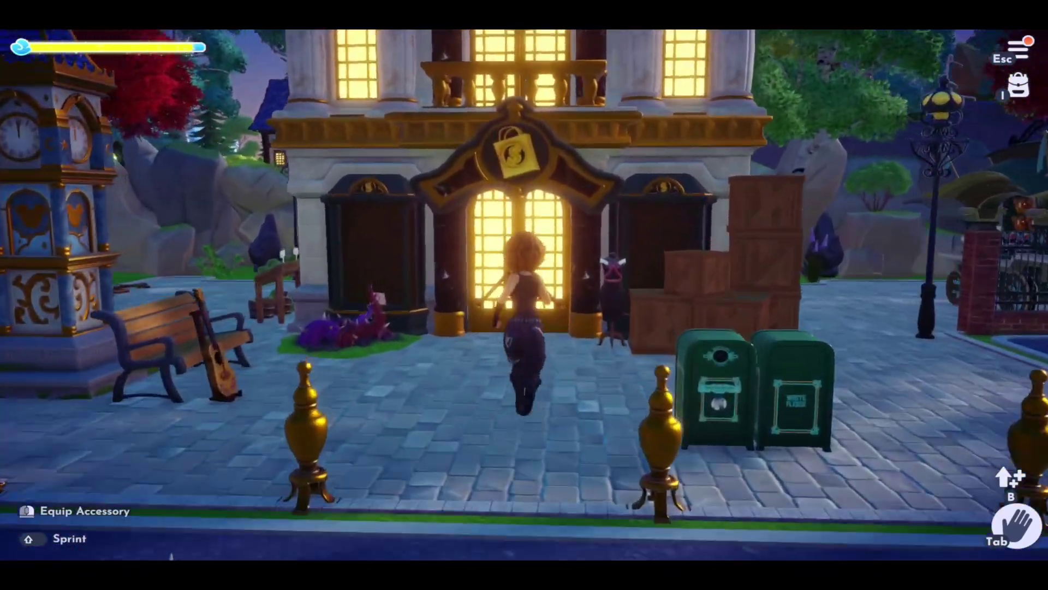
{"action": "key", "text": "e"}
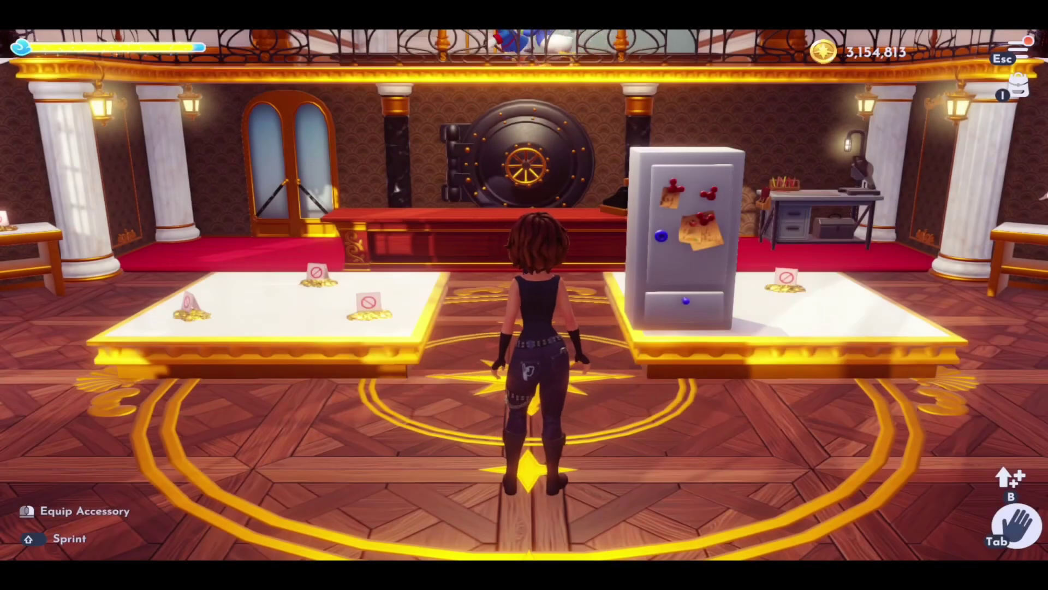
{"action": "key", "text": "w"}
{"action": "key", "text": "a"}
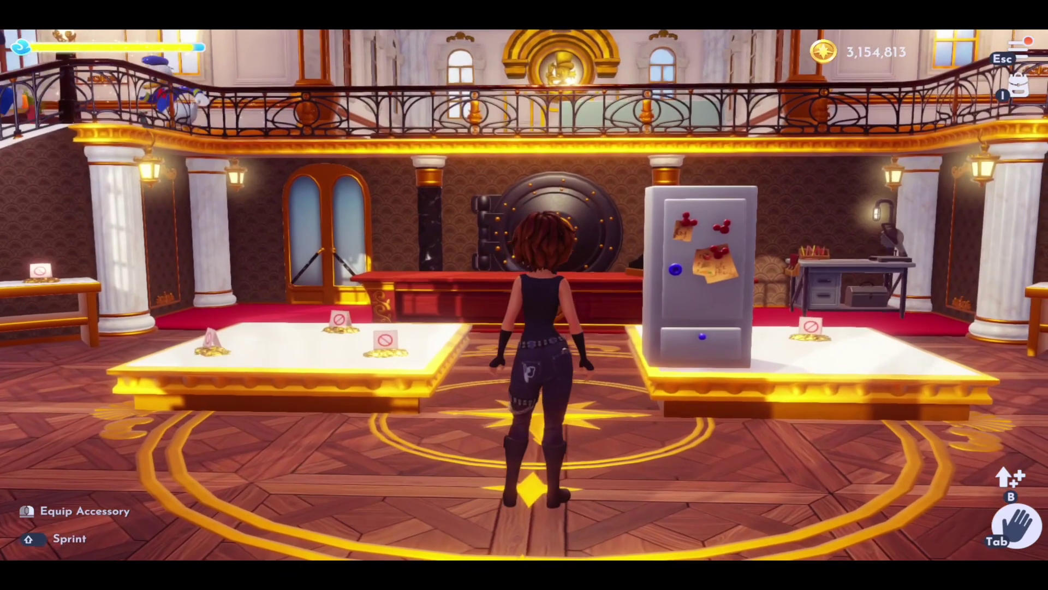
{"action": "key", "text": "super"}
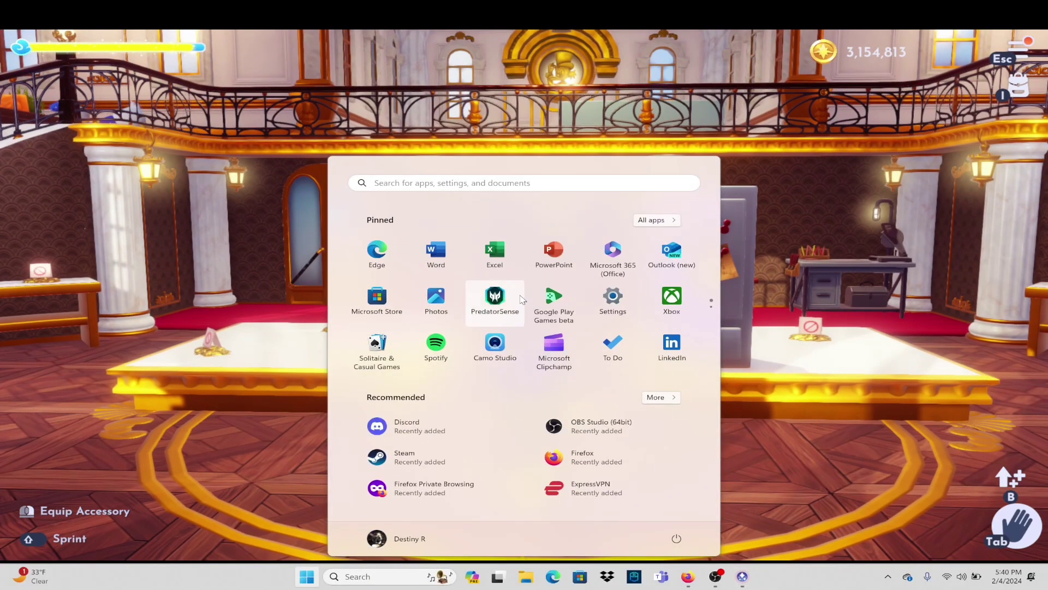
- Check the MelonLoader console log: Scrooge Shop Extra Refresh v1.5.0 loaded with a No Support Module Loaded error
{"action": "mouse_move", "coordinate": [741, 585]}
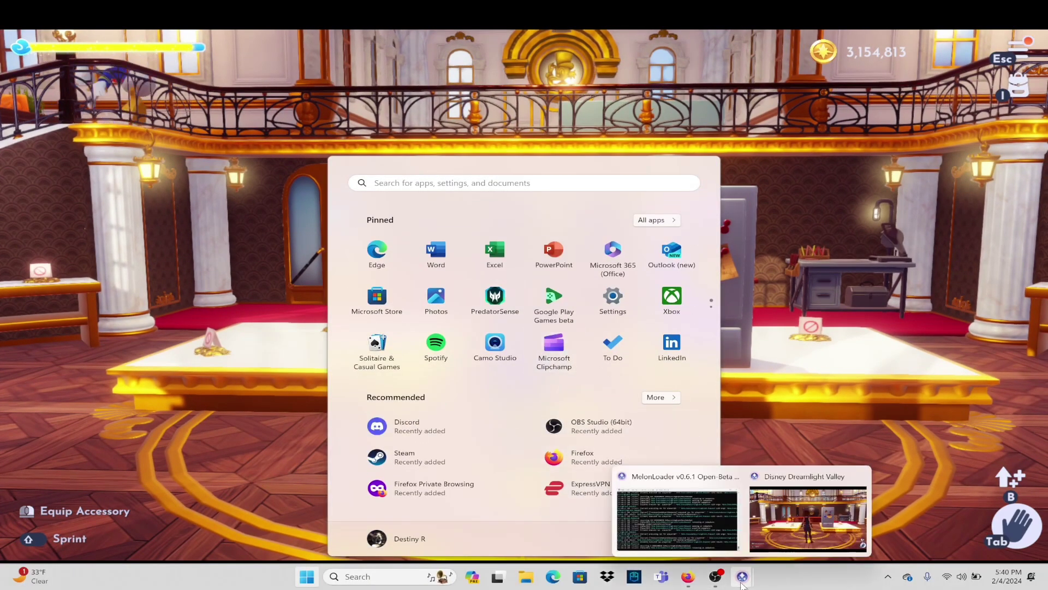
{"action": "left_click", "coordinate": [696, 526]}
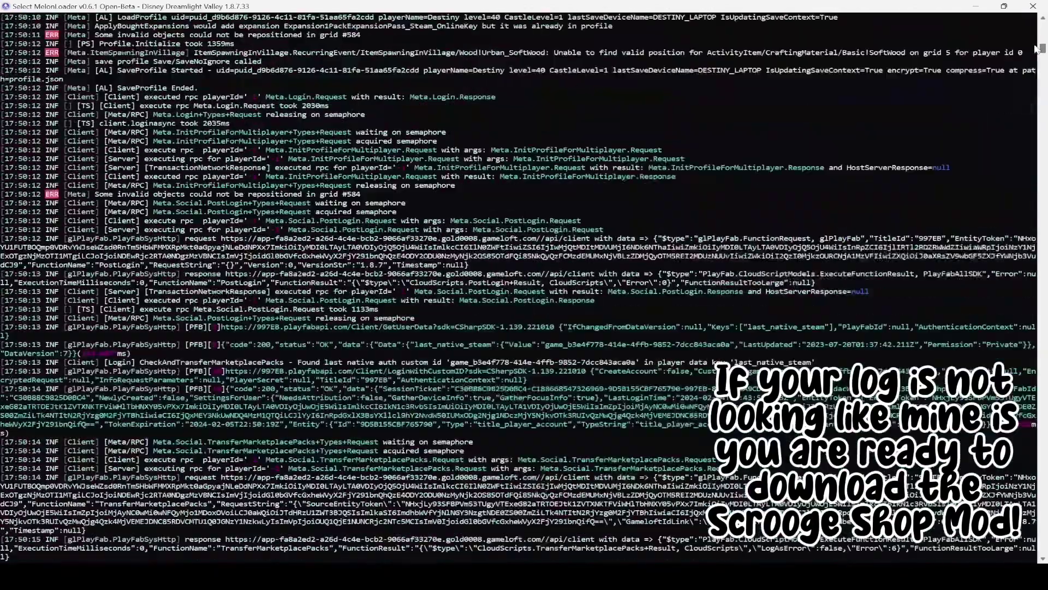
{"action": "left_click_drag", "start_coordinate": [1036, 48], "coordinate": [1034, 29]}
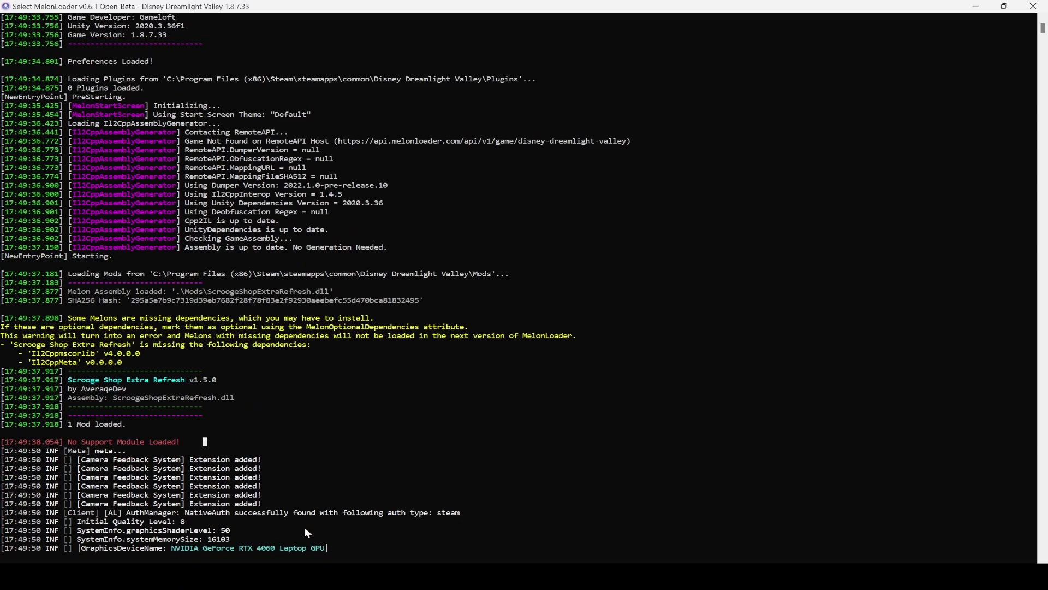
{"action": "left_click", "coordinate": [108, 449]}
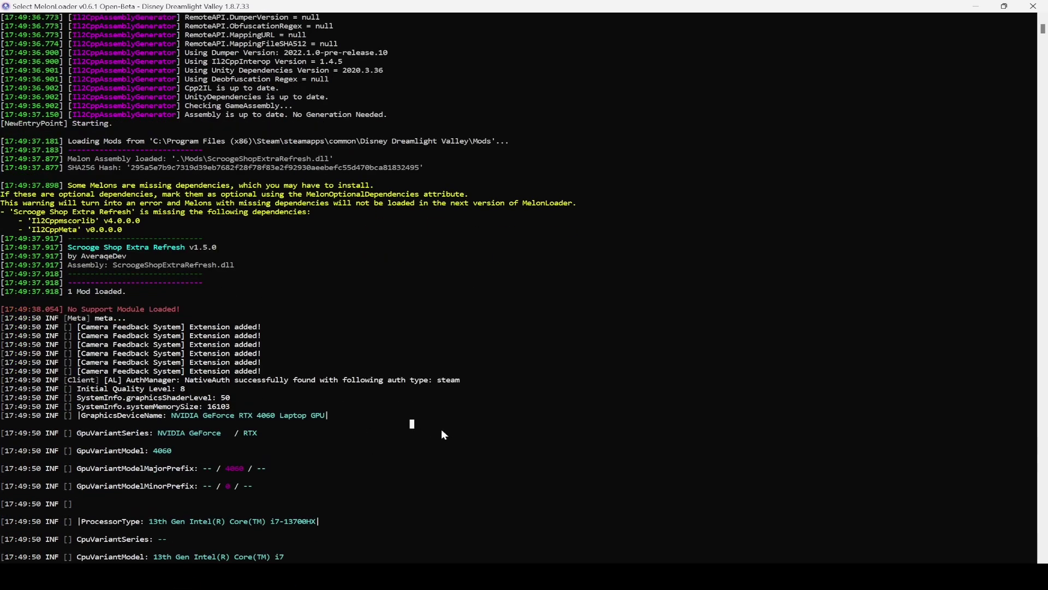
{"action": "key", "text": "super"}
- Search Google for 'melonloader support module' and read the GitHub issue #331 'No Support Module Loaded!' comments
{"action": "left_click", "coordinate": [661, 576]}
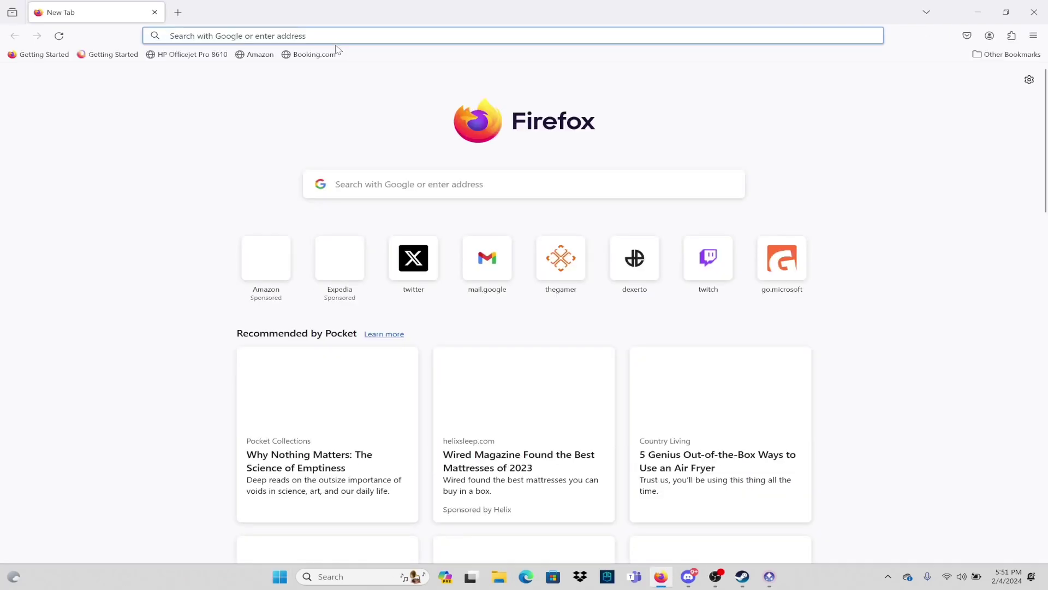
{"action": "type", "text": "melonloader support module"}
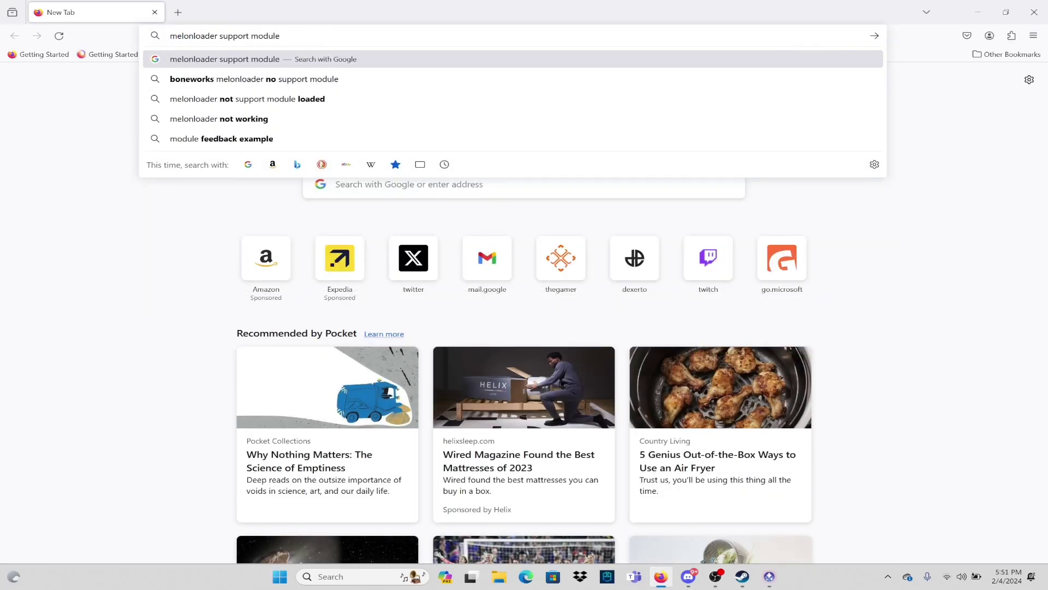
{"action": "key", "text": "Return"}
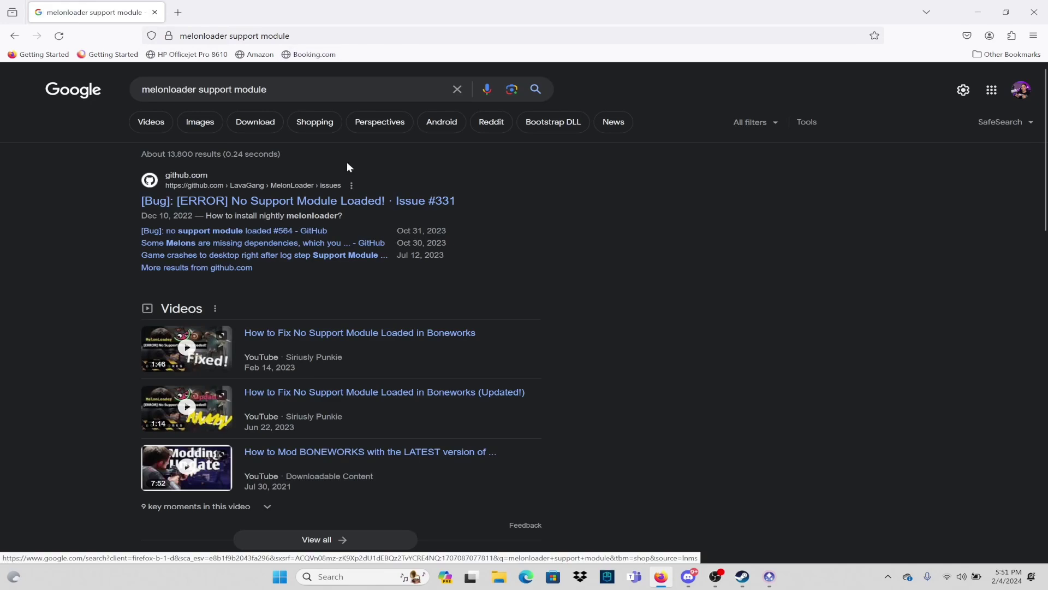
{"action": "left_click", "coordinate": [334, 203]}
{"action": "scroll", "coordinate": [355, 281], "scroll_direction": "down", "scroll_amount": 1}
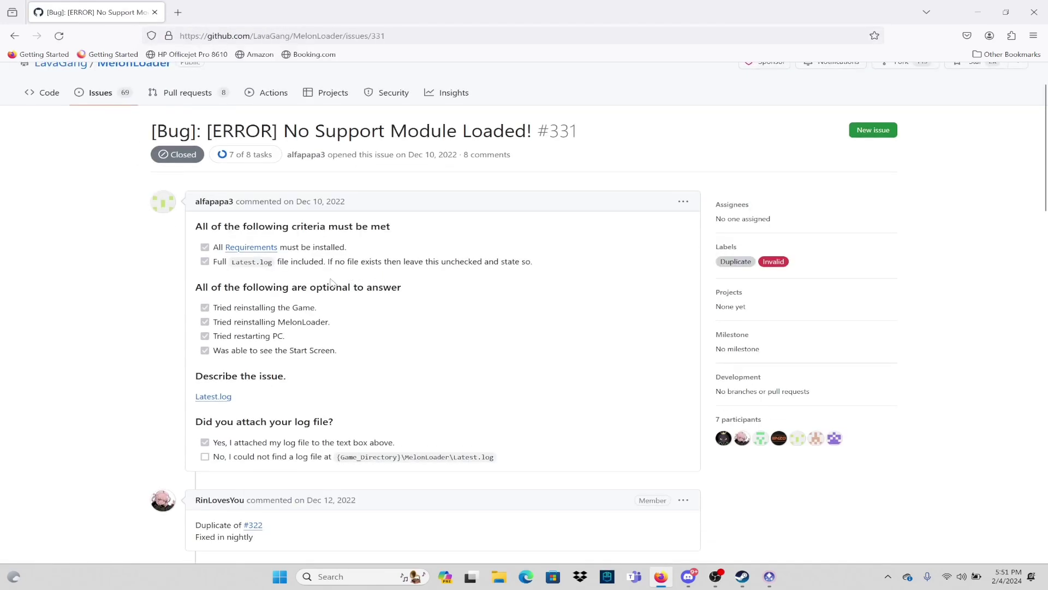
{"action": "scroll", "coordinate": [267, 260], "scroll_direction": "down", "scroll_amount": 5}
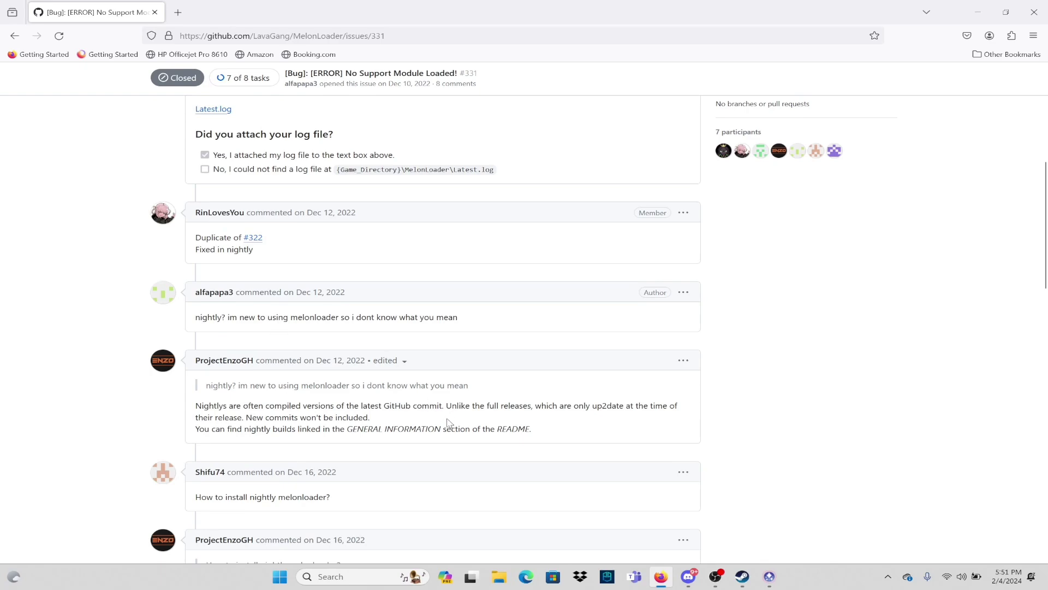
{"action": "scroll", "coordinate": [415, 437], "scroll_direction": "down", "scroll_amount": 3}
{"action": "scroll", "coordinate": [261, 429], "scroll_direction": "down", "scroll_amount": 1}
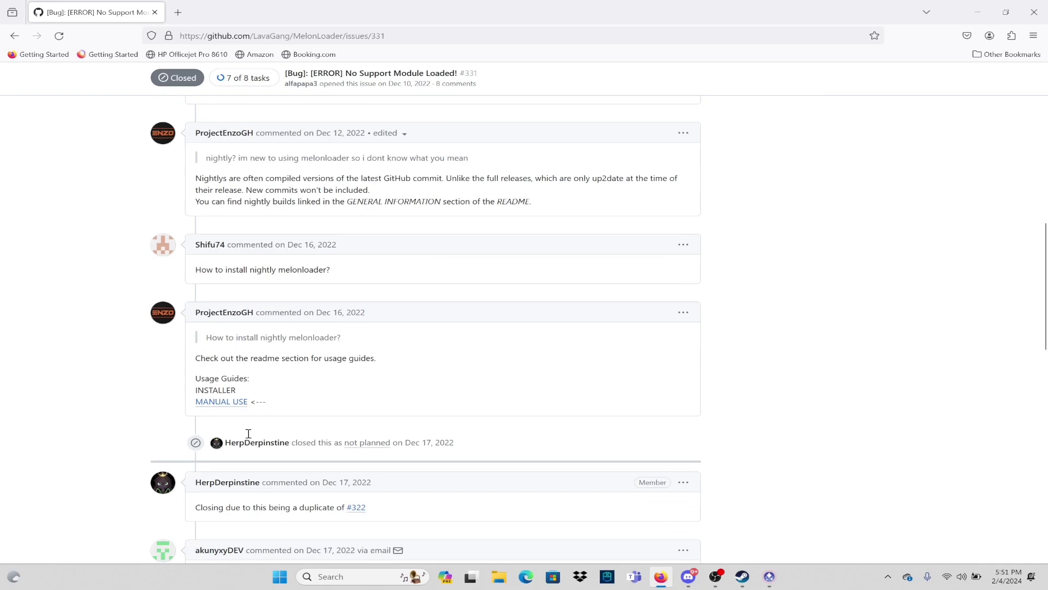
- Open the README's manual-use instructions and download the 64-bit MelonLoader zip
{"action": "left_click", "coordinate": [231, 408]}
{"action": "middle_click", "coordinate": [333, 251]}
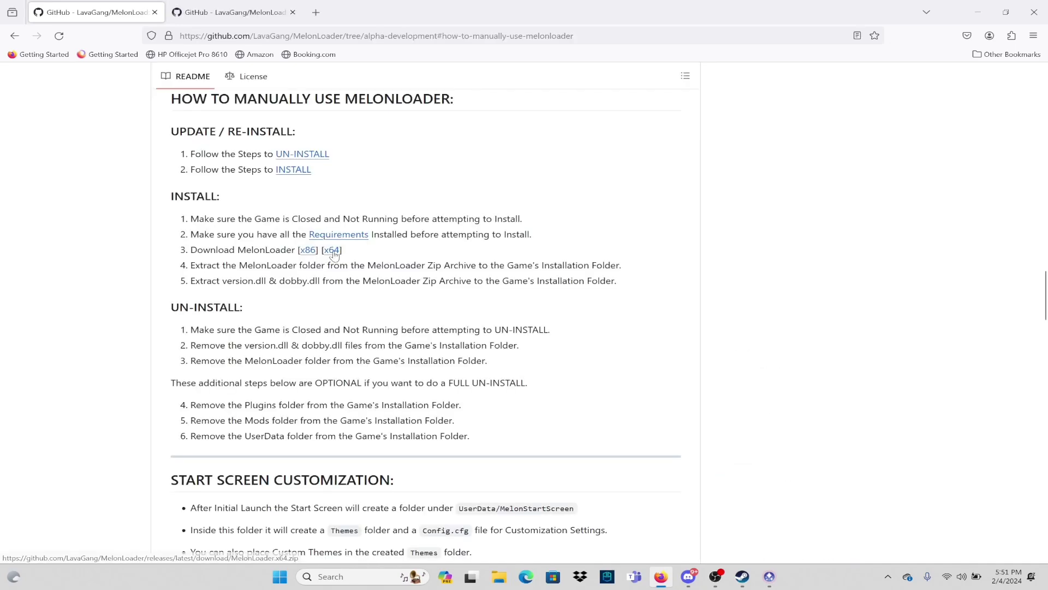
{"action": "left_click", "coordinate": [333, 251]}
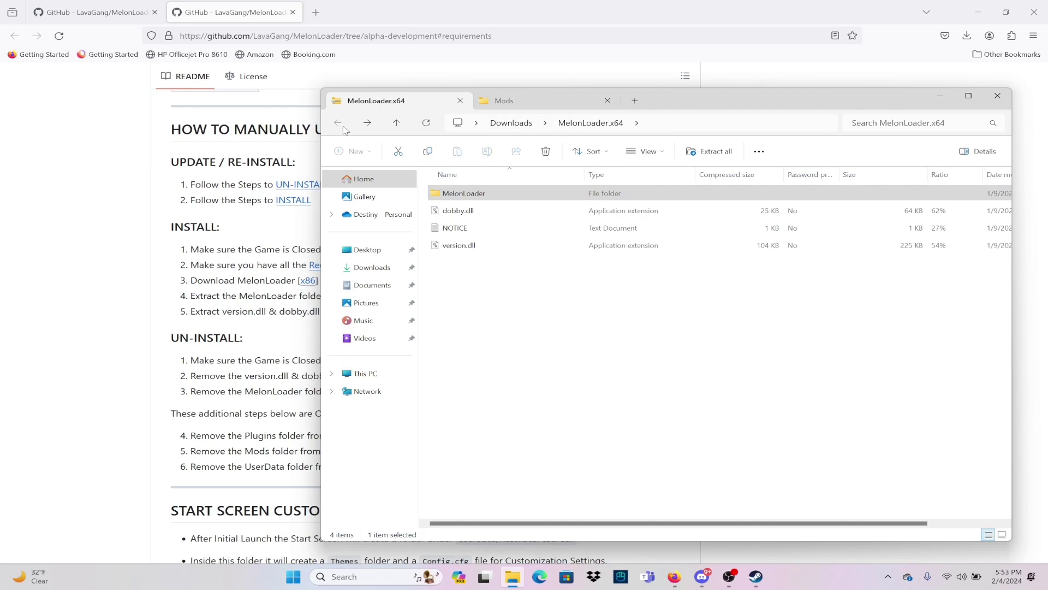
- Extract MelonLoader.x64 into the Disney Dreamlight Valley folder, replacing the existing NOTICE.txt
{"action": "left_click", "coordinate": [511, 124]}
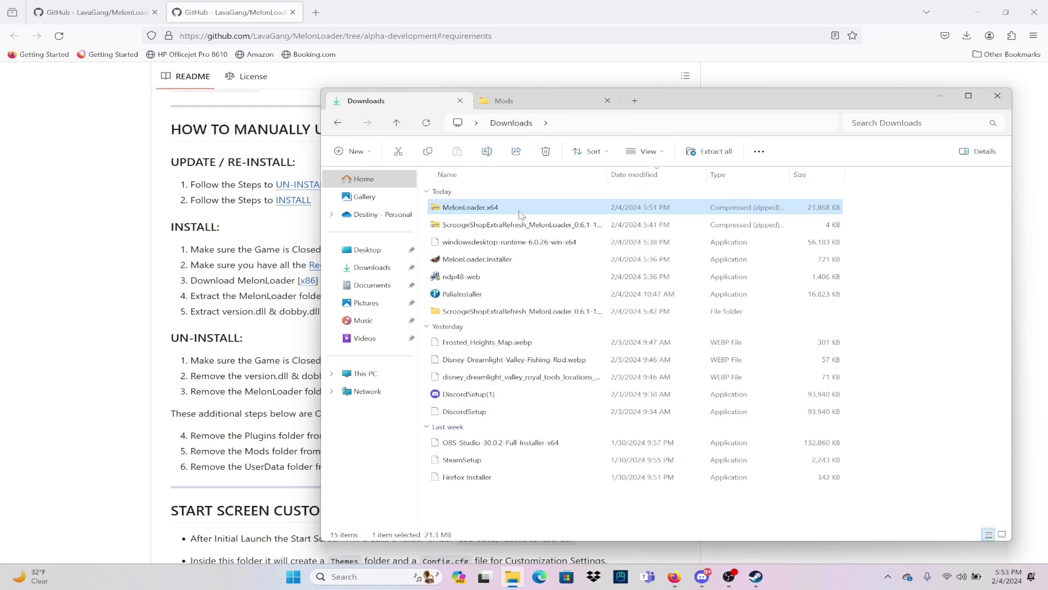
{"action": "right_click", "coordinate": [645, 212]}
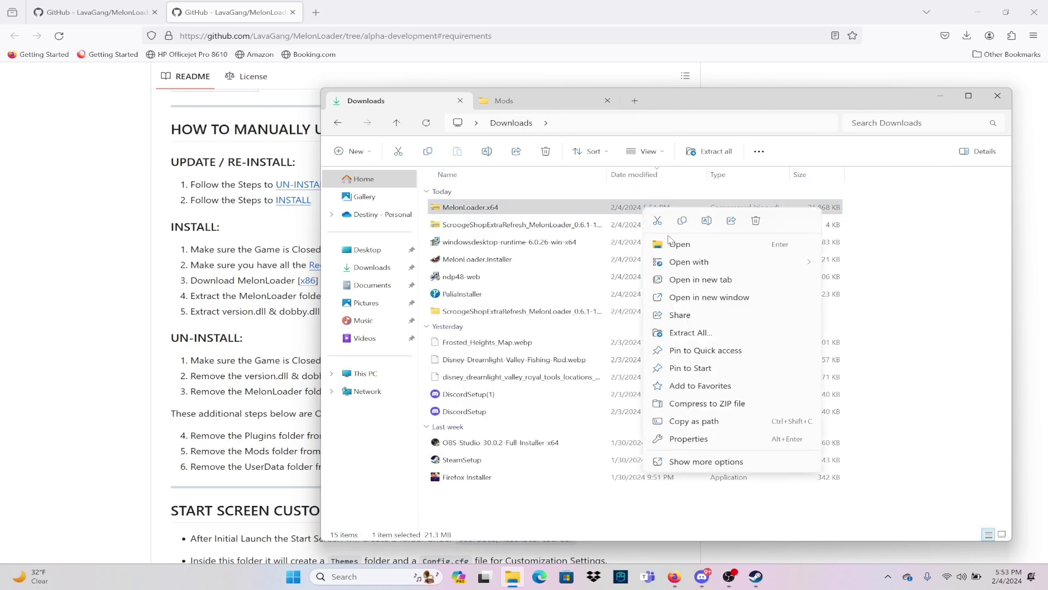
{"action": "left_click", "coordinate": [687, 333]}
{"action": "left_click", "coordinate": [628, 403]}
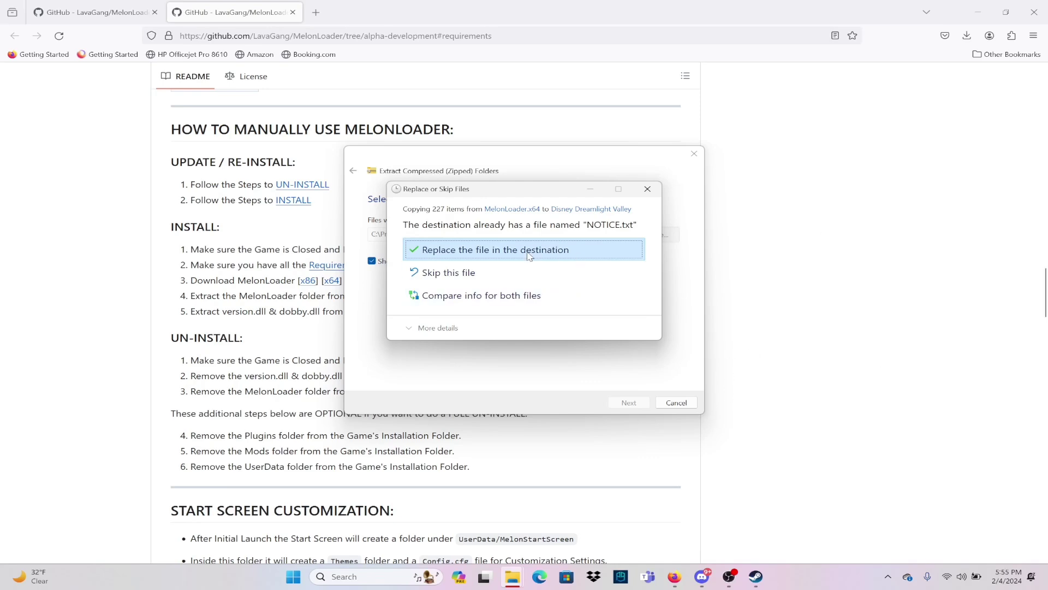
{"action": "left_click", "coordinate": [484, 255]}
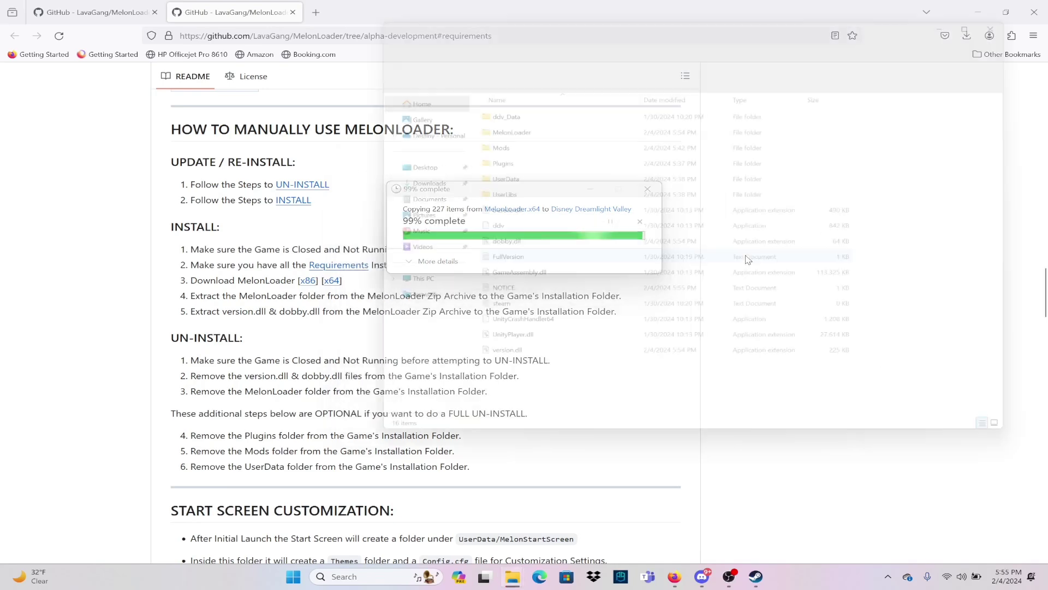
{"action": "left_click_drag", "start_coordinate": [662, 11], "coordinate": [444, 55]}
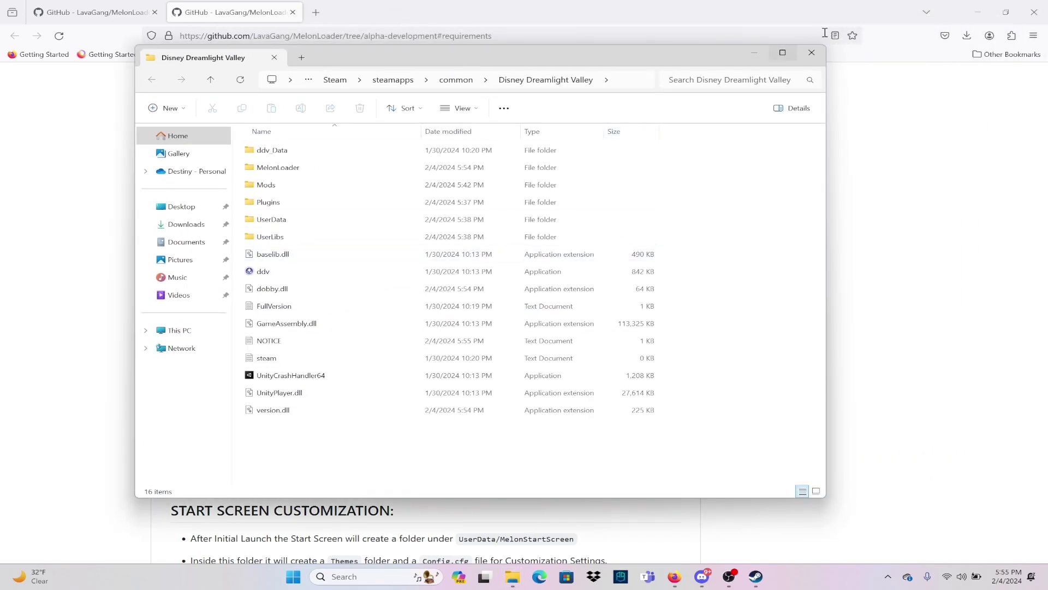
{"action": "left_click", "coordinate": [798, 21]}
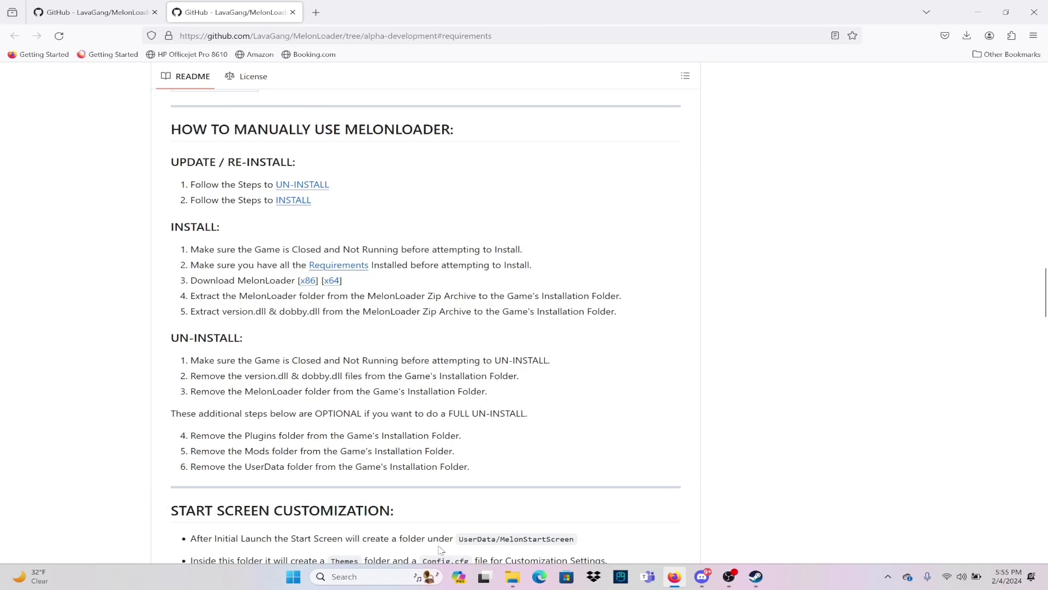
- Launch Disney Dreamlight Valley from a Windows search for 'disney'
{"action": "left_click", "coordinate": [370, 578]}
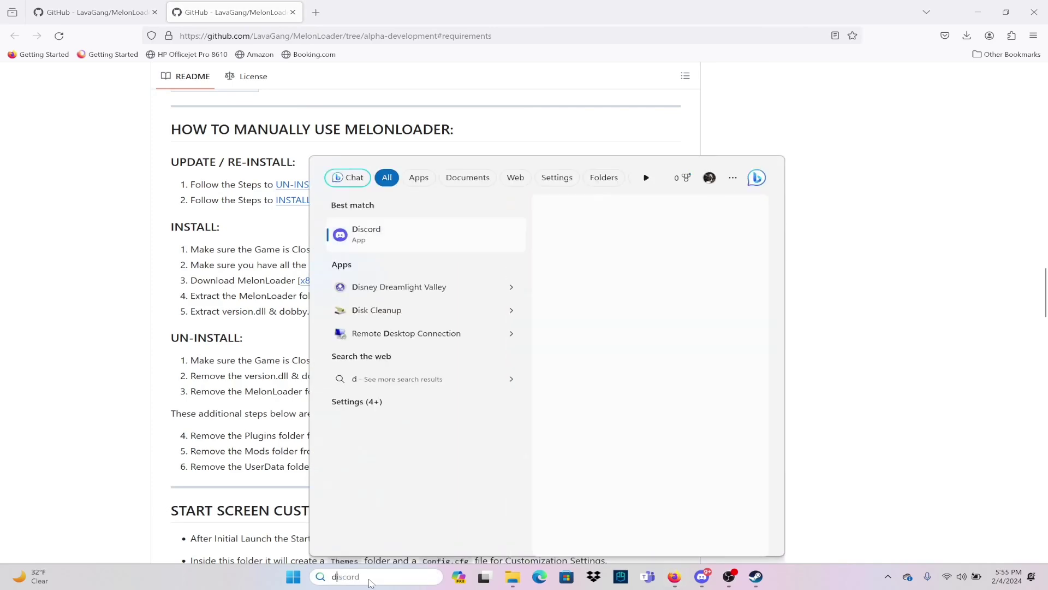
{"action": "type", "text": "disney"}
{"action": "key", "text": "Return"}
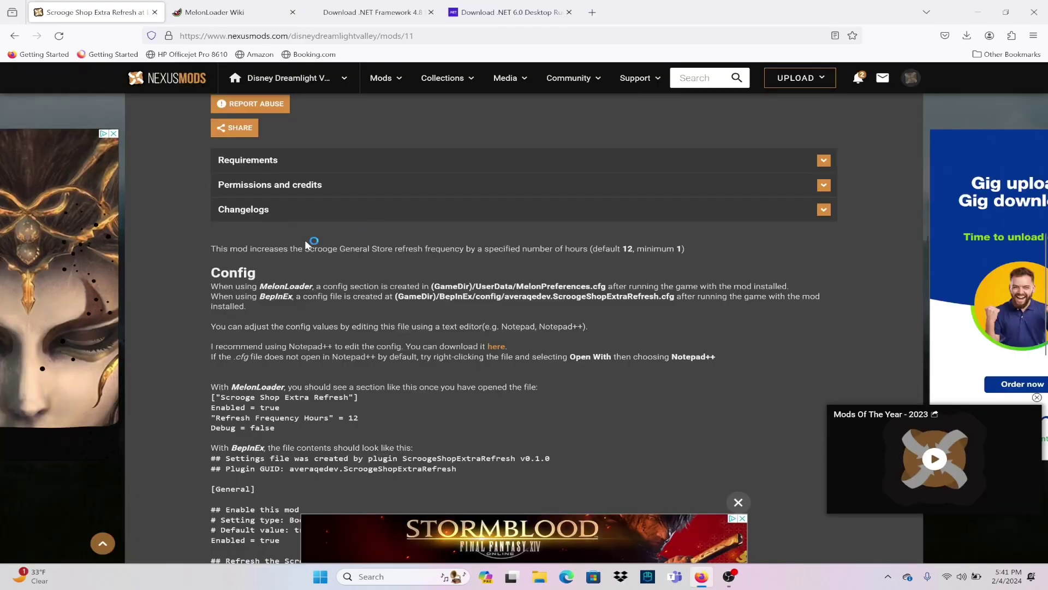
- From the mod's Files list, start a manual download of the MelonLoader version
{"action": "scroll", "coordinate": [304, 240], "scroll_direction": "up", "scroll_amount": 4}
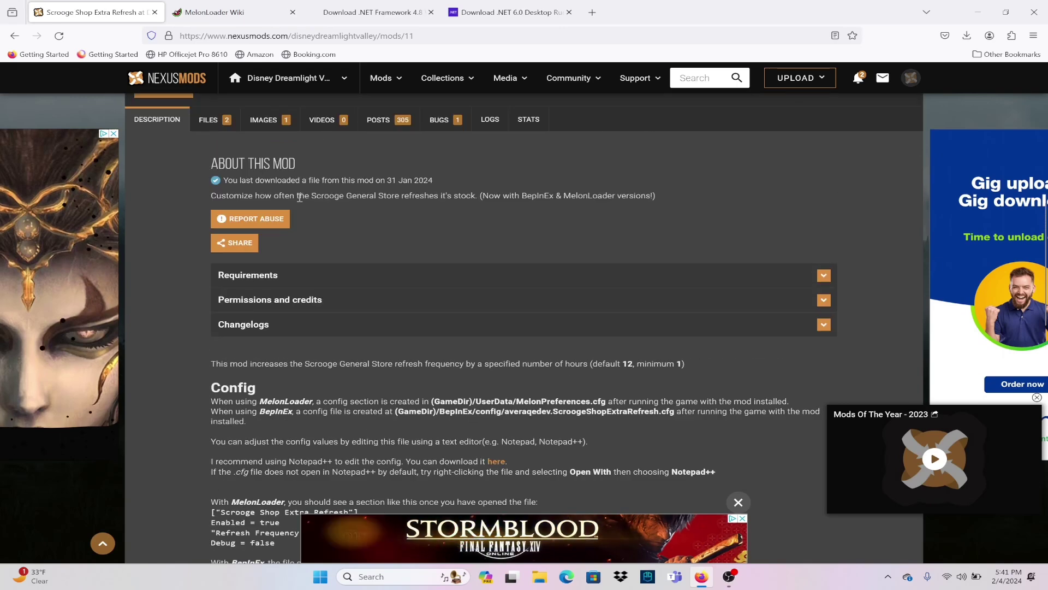
{"action": "left_click", "coordinate": [202, 239]}
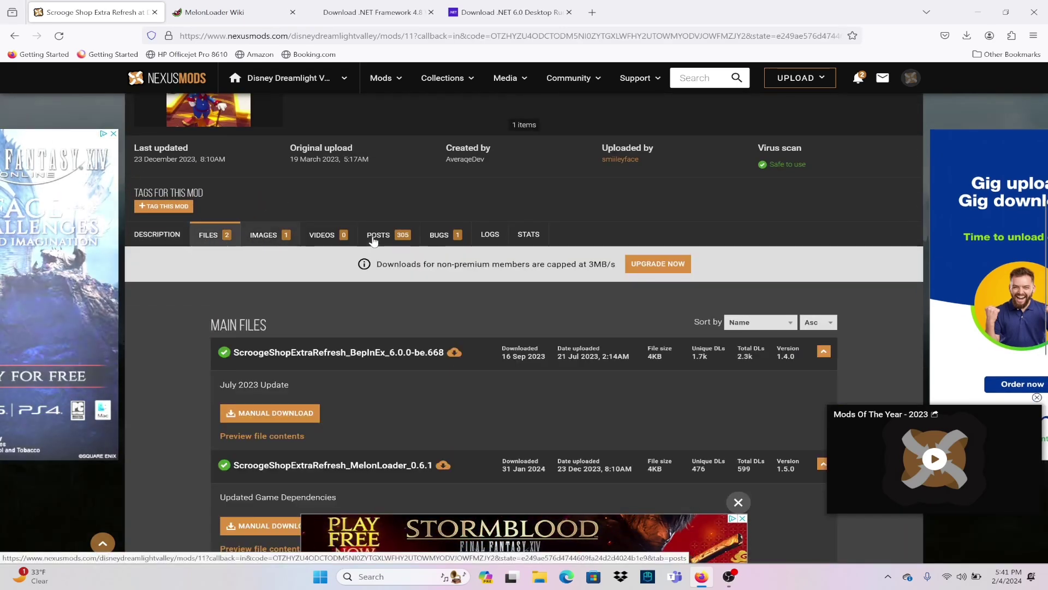
{"action": "scroll", "coordinate": [405, 332], "scroll_direction": "down", "scroll_amount": 3}
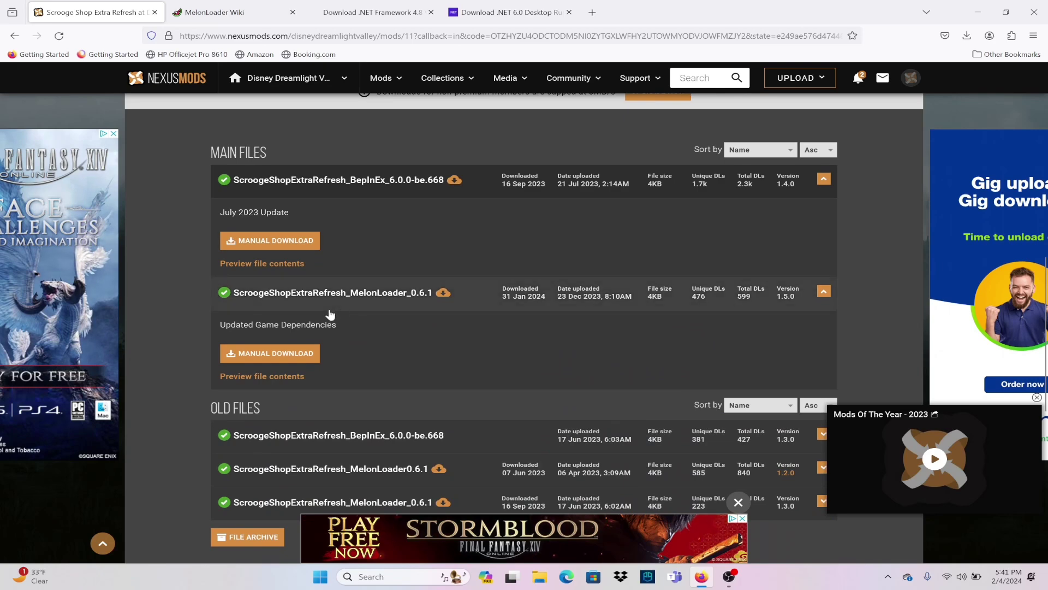
{"action": "left_click", "coordinate": [300, 354]}
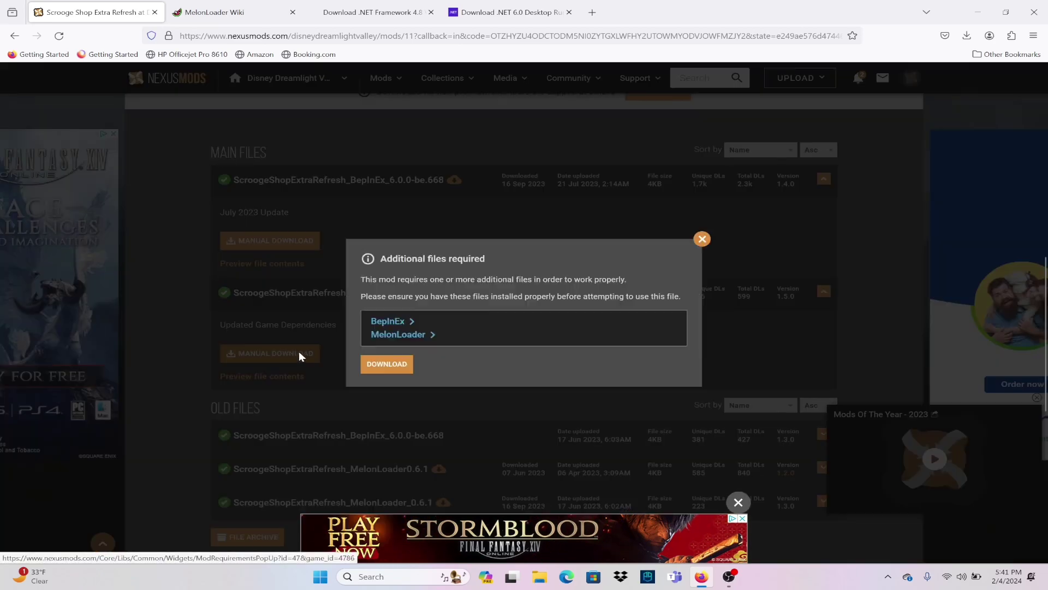
{"action": "left_click", "coordinate": [381, 364]}
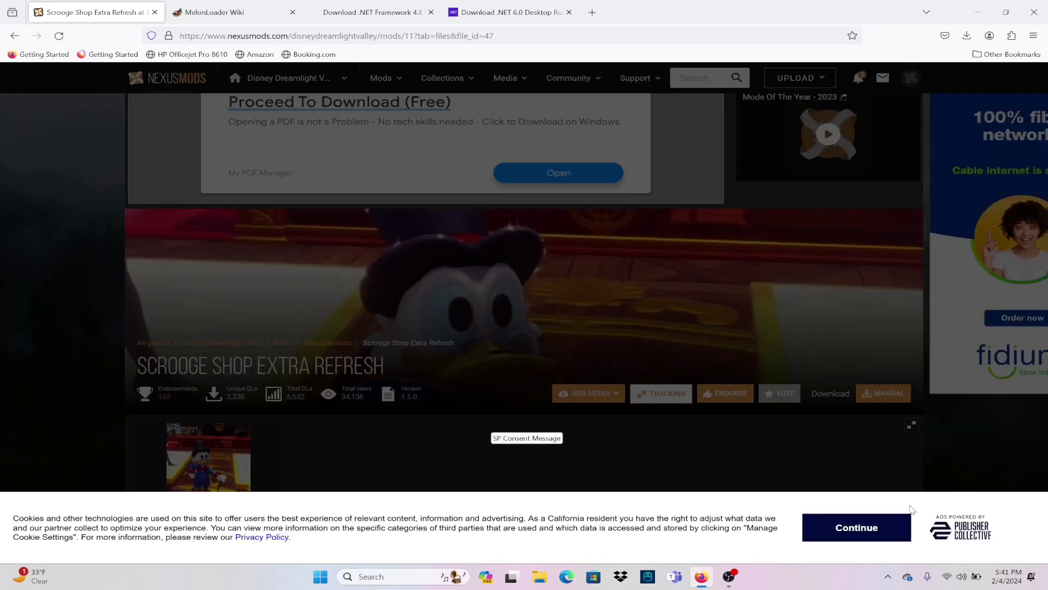
- Finish with the free Slow Download and show ScroogeShopExtraRefresh_MelonLoader_0.6.1.zip in its folder
{"action": "left_click", "coordinate": [813, 544]}
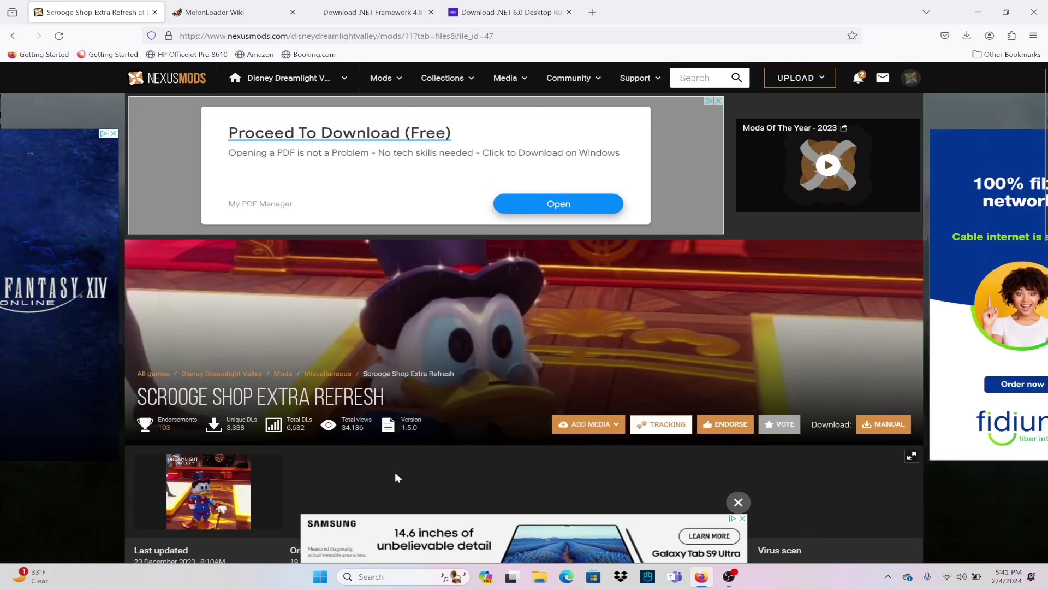
{"action": "scroll", "coordinate": [398, 470], "scroll_direction": "down", "scroll_amount": 4}
{"action": "scroll", "coordinate": [632, 322], "scroll_direction": "down", "scroll_amount": 5}
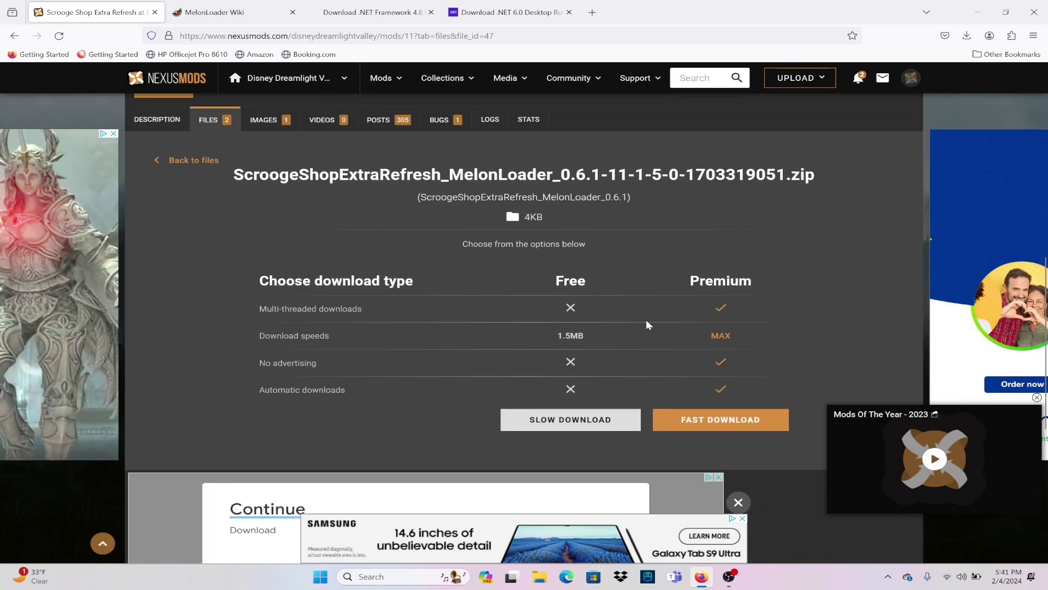
{"action": "left_click", "coordinate": [585, 421]}
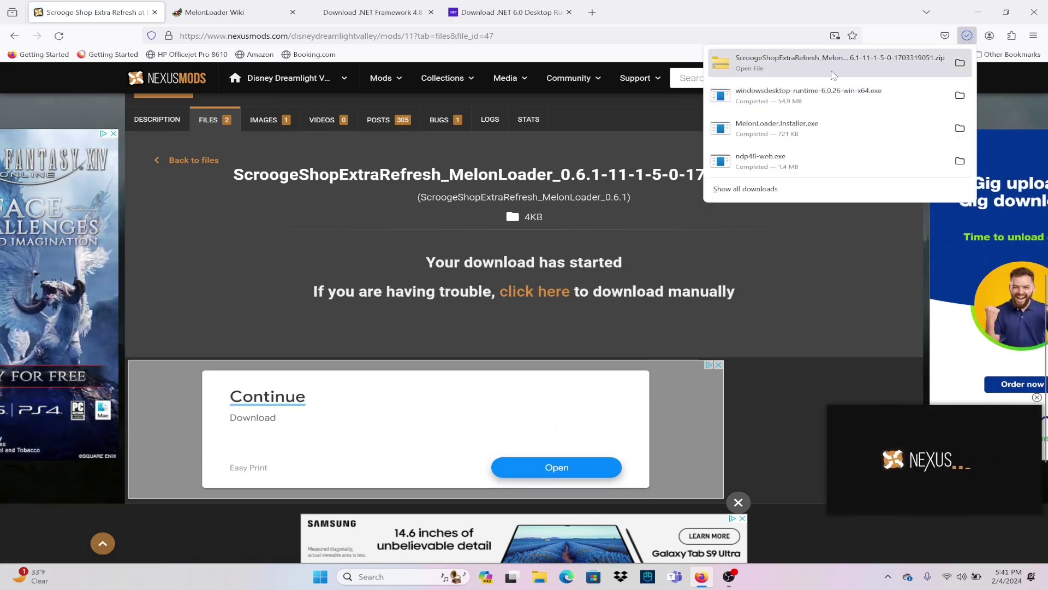
{"action": "right_click", "coordinate": [846, 71]}
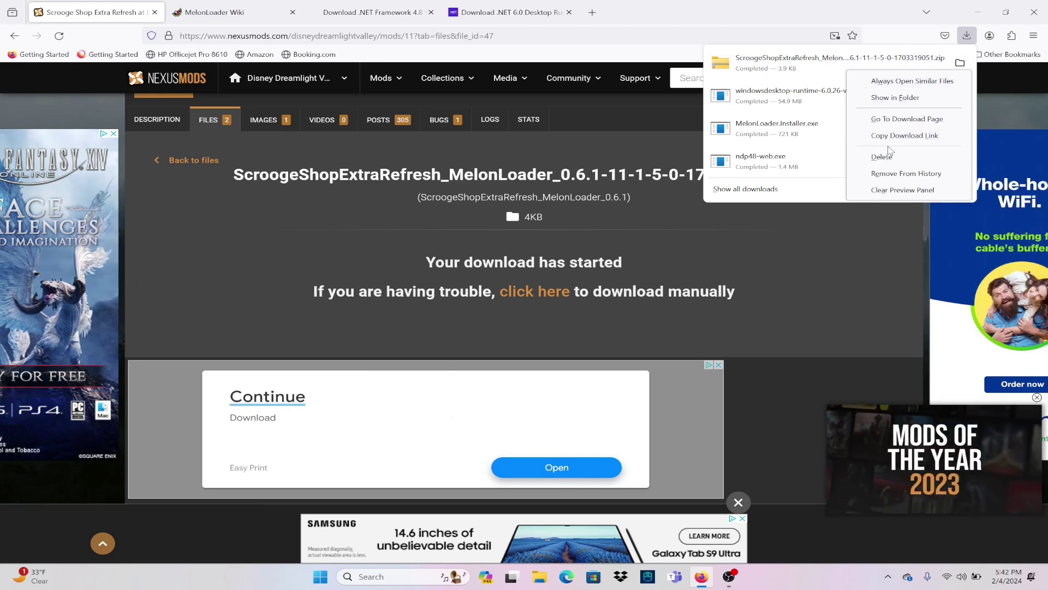
{"action": "left_click", "coordinate": [959, 66]}
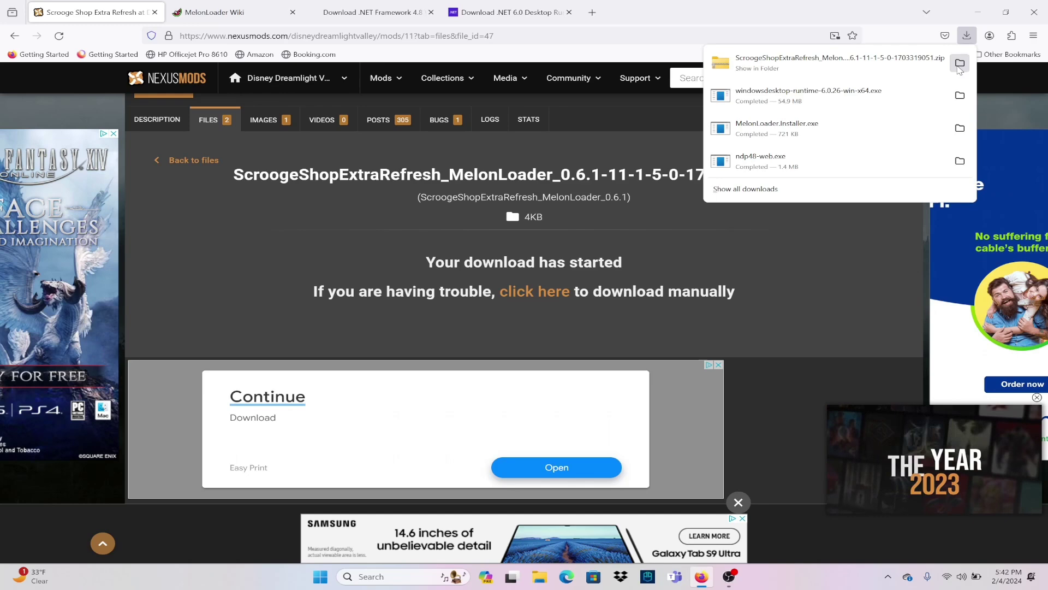
{"action": "left_click", "coordinate": [959, 64]}
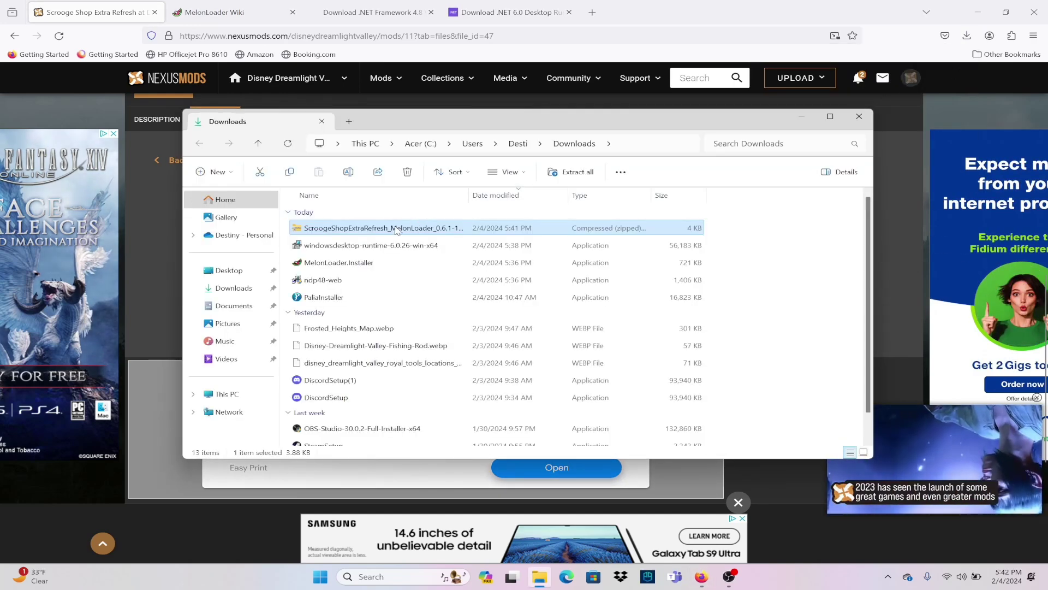
- Extract the Scrooge zip into Downloads and cut ScroogeShopExtraRefresh.dll
{"action": "right_click", "coordinate": [397, 229]}
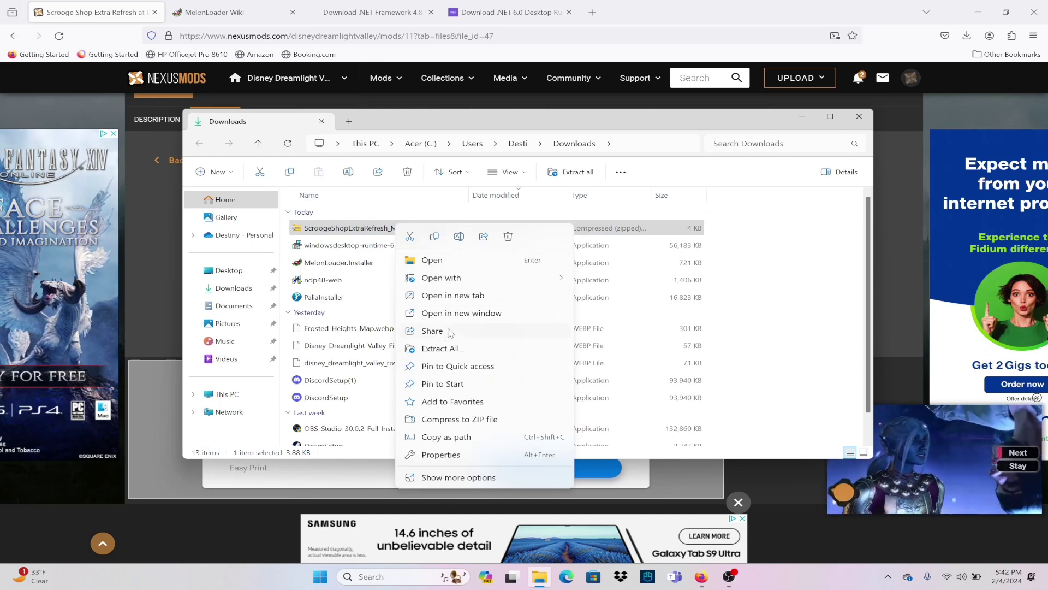
{"action": "left_click", "coordinate": [443, 347]}
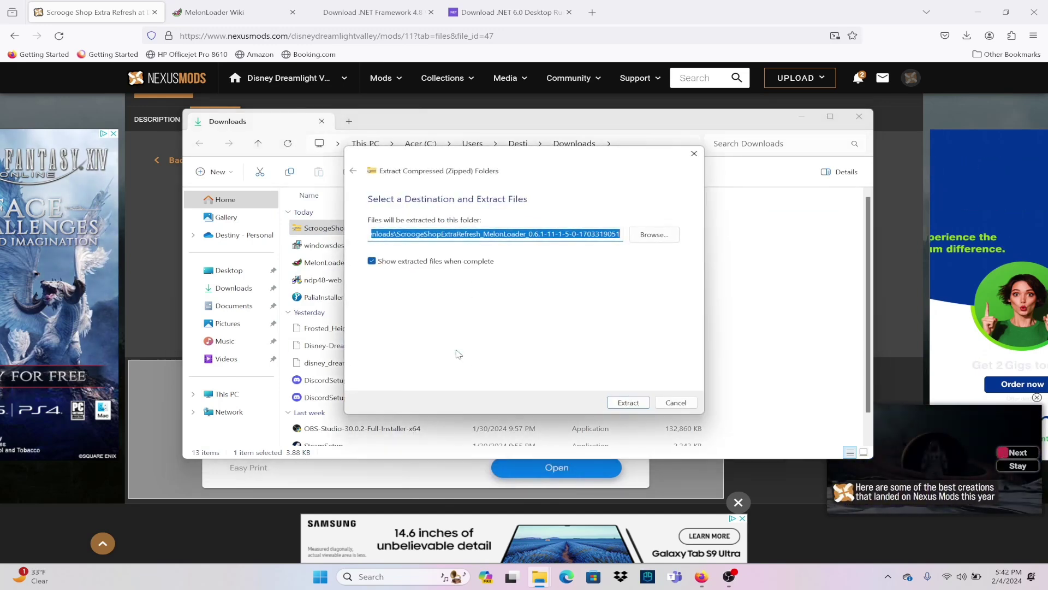
{"action": "left_click", "coordinate": [628, 402]}
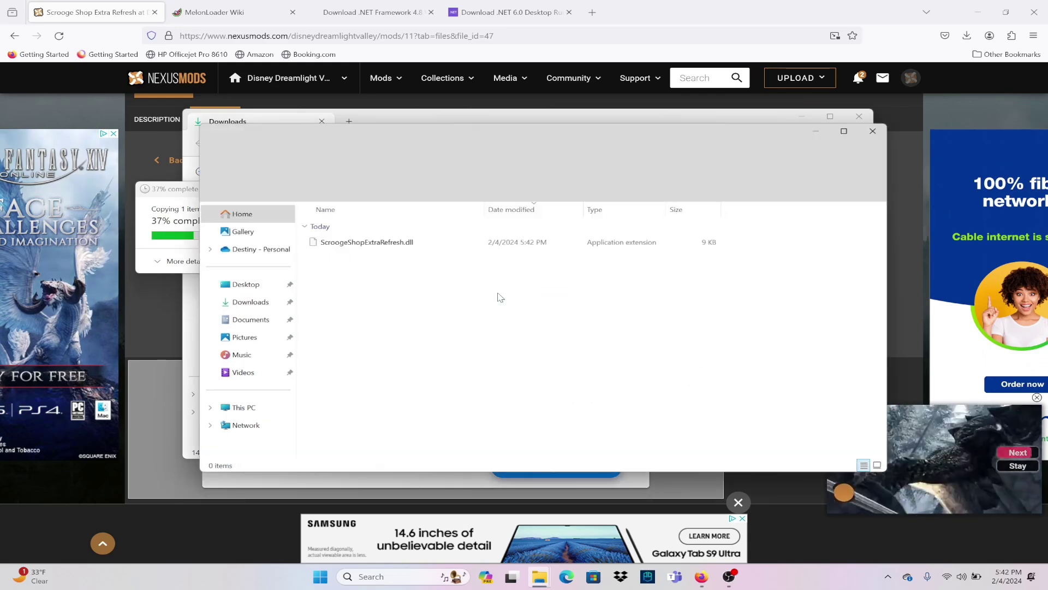
{"action": "right_click", "coordinate": [370, 245]}
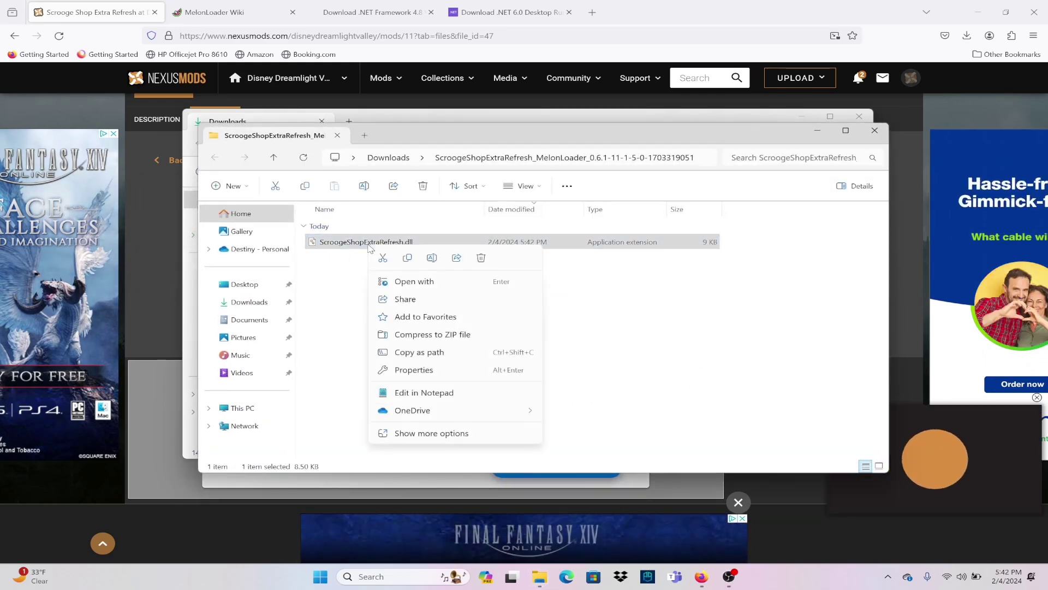
{"action": "left_click", "coordinate": [384, 260]}
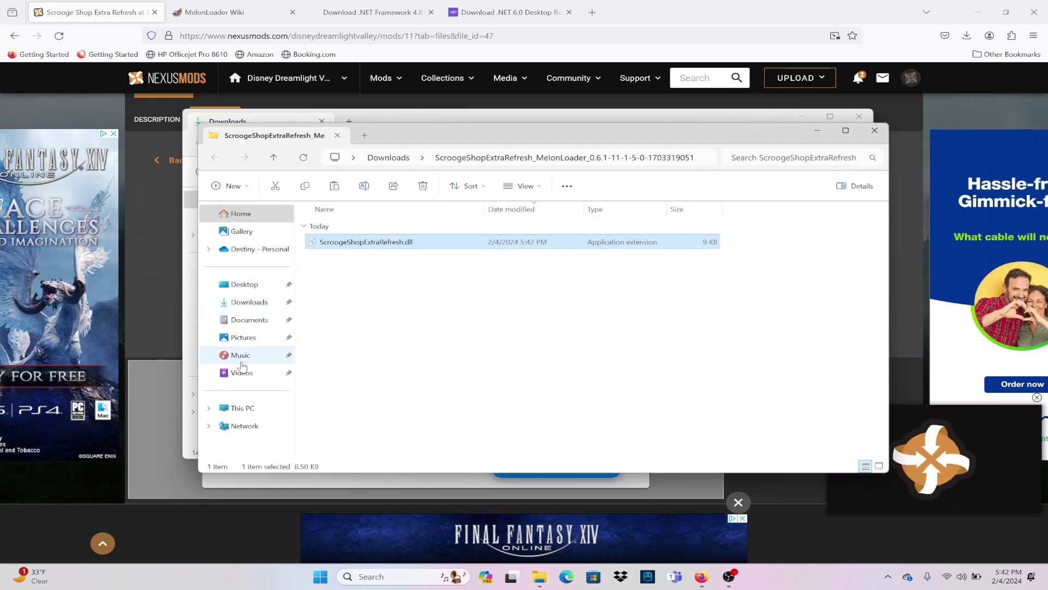
- Browse from the C: drive through Program Files (x86) into the Steam folder
{"action": "left_click", "coordinate": [241, 409]}
{"action": "double_click", "coordinate": [350, 233]}
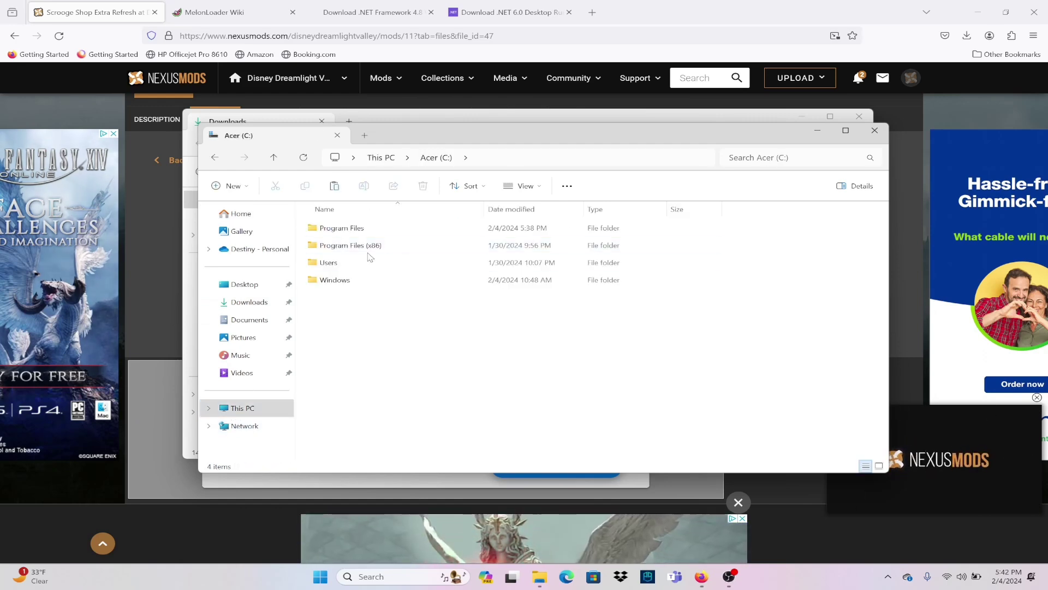
{"action": "double_click", "coordinate": [371, 245]}
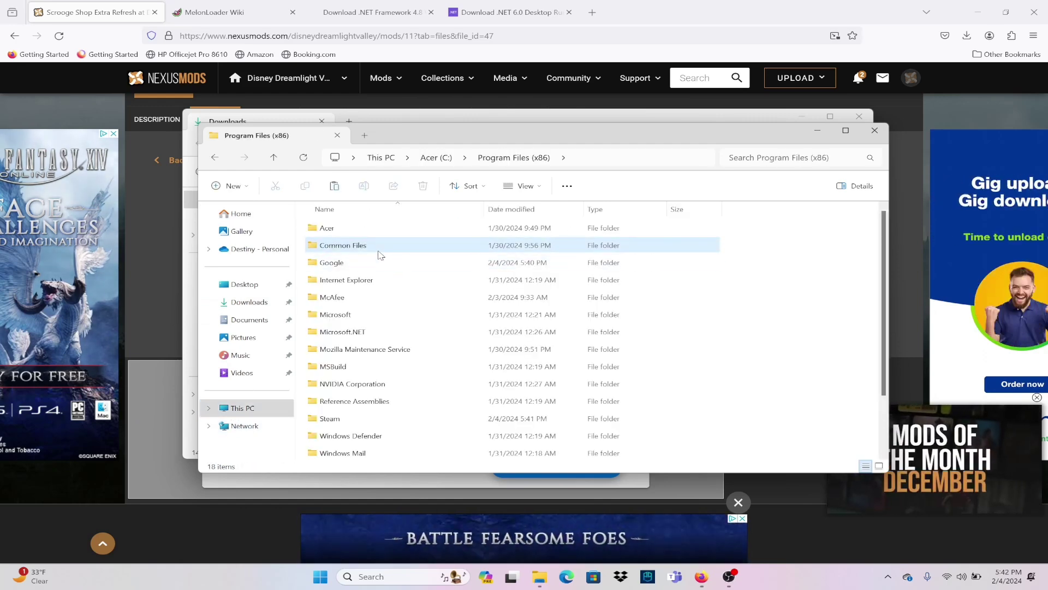
{"action": "double_click", "coordinate": [379, 247]}
{"action": "key", "text": "alt+Up"}
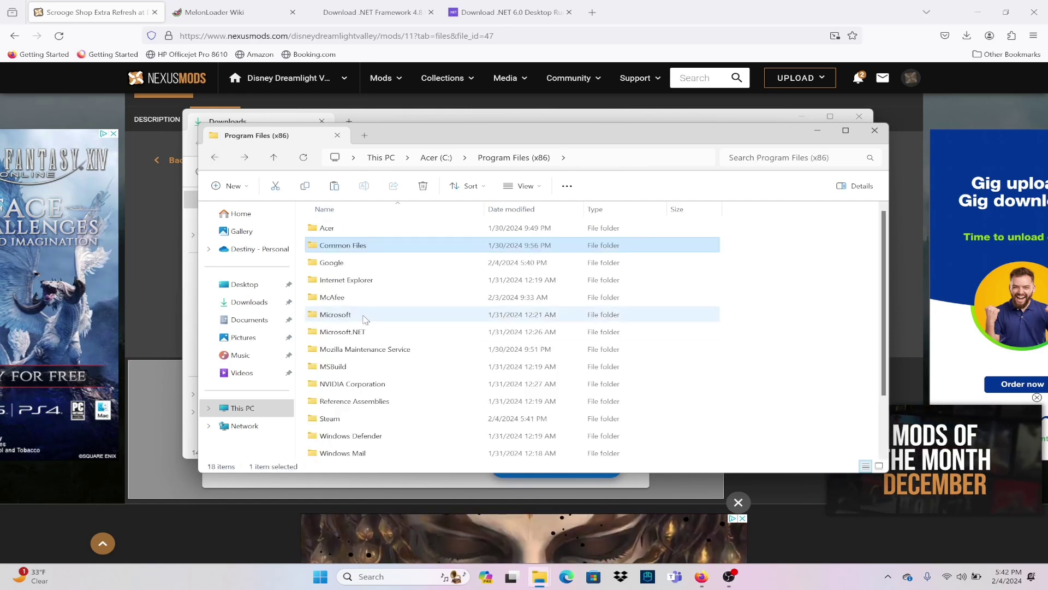
{"action": "scroll", "coordinate": [363, 313], "scroll_direction": "down", "scroll_amount": 2}
{"action": "double_click", "coordinate": [369, 351]}
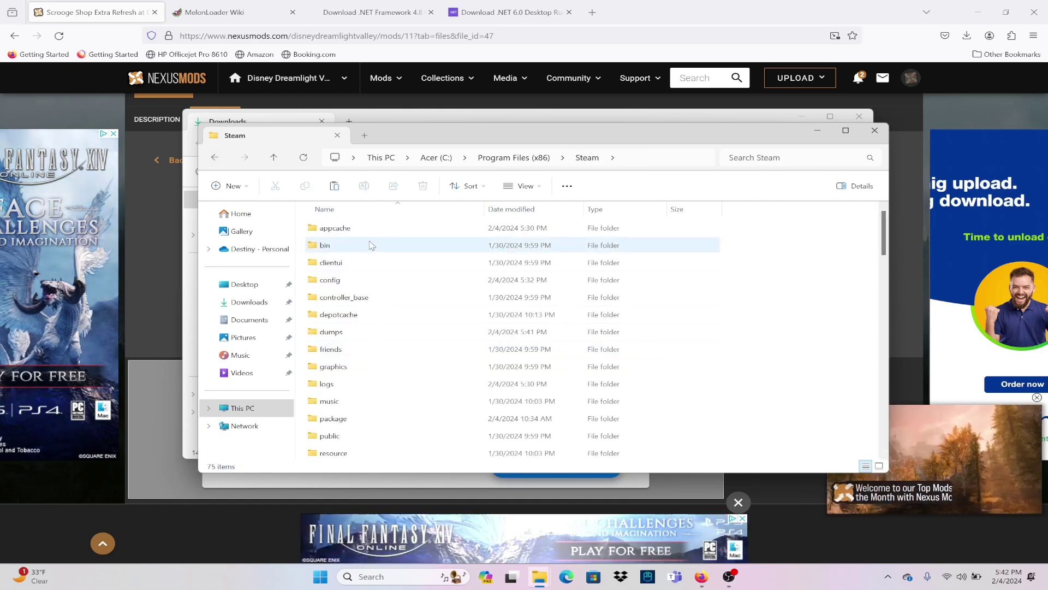
- Go through steamapps > common > Disney Dreamlight Valley into the empty Mods folder
{"action": "scroll", "coordinate": [380, 369], "scroll_direction": "down", "scroll_amount": 4}
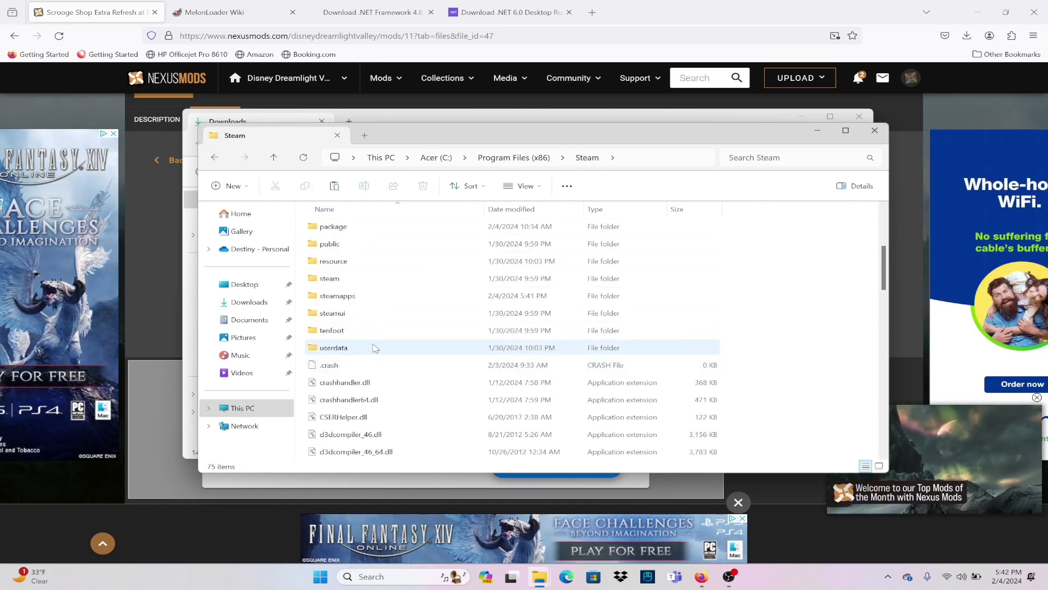
{"action": "left_click", "coordinate": [372, 304]}
{"action": "double_click", "coordinate": [371, 305]}
{"action": "double_click", "coordinate": [361, 232]}
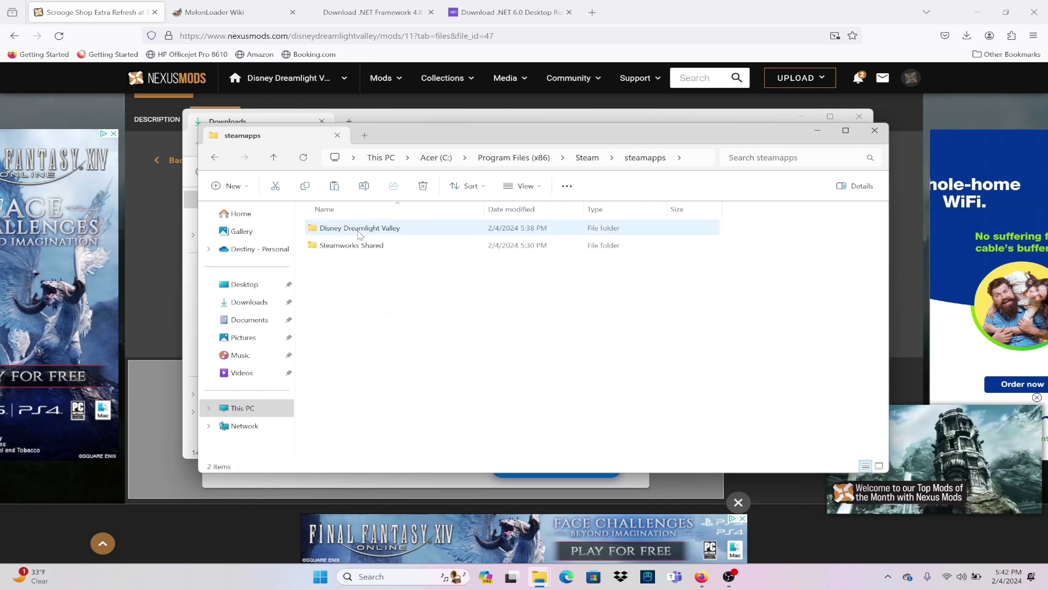
{"action": "left_click", "coordinate": [364, 232]}
{"action": "double_click", "coordinate": [364, 230]}
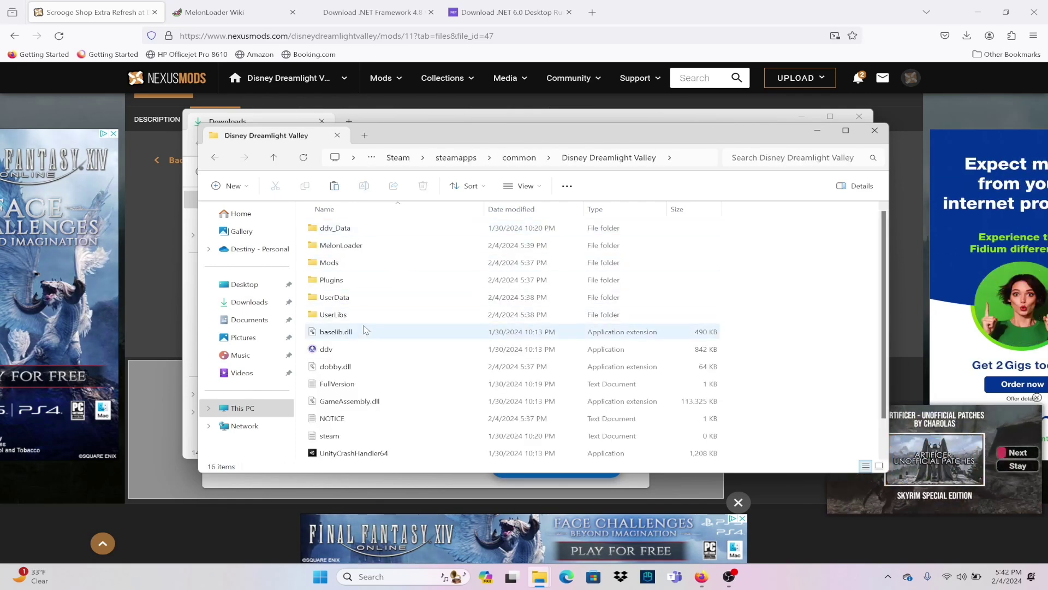
{"action": "double_click", "coordinate": [352, 266]}
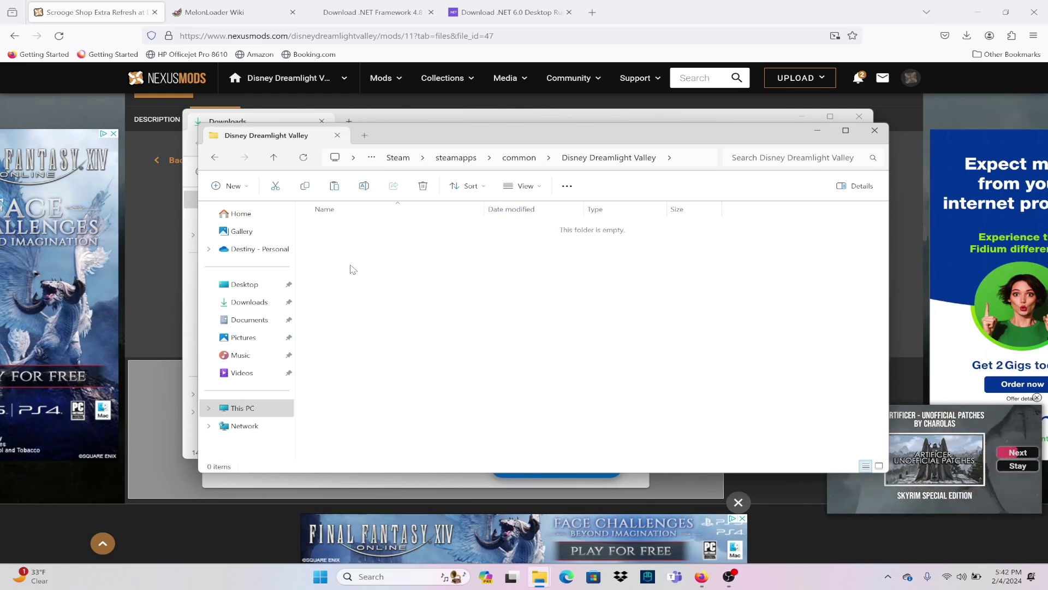
{"action": "right_click", "coordinate": [356, 266]}
- Paste ScroogeShopExtraRefresh.dll into Mods and confirm the MelonLoader console reports 1 mod loaded
{"action": "left_click", "coordinate": [371, 277]}
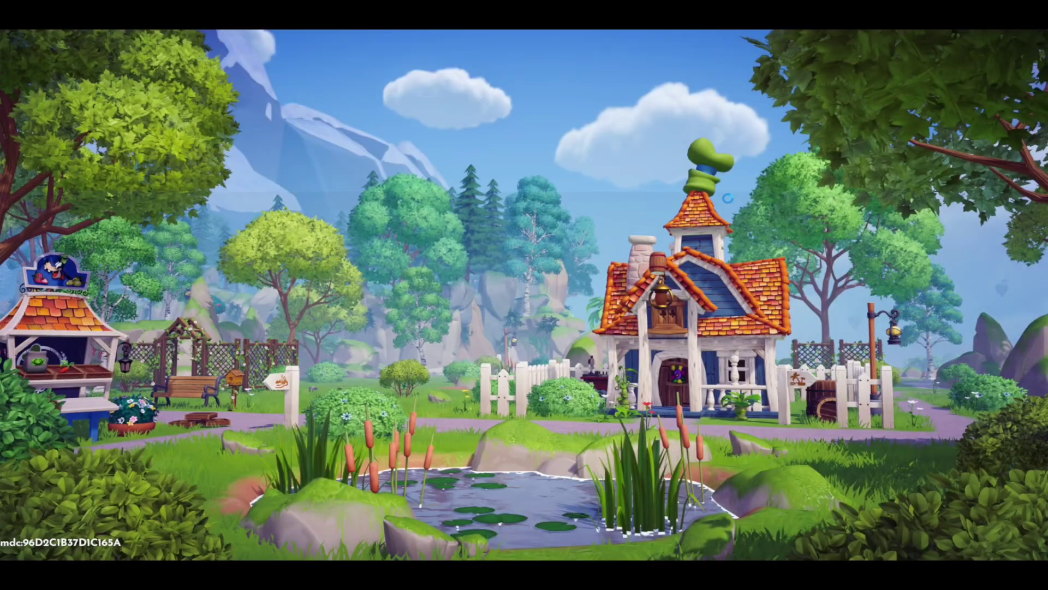
{"action": "key", "text": "Return"}
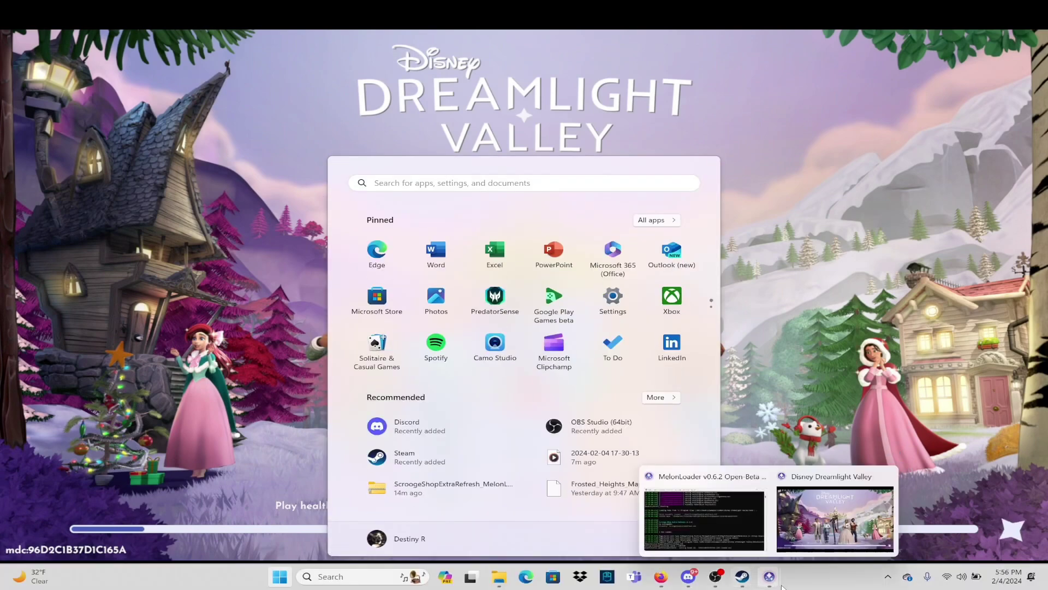
{"action": "left_click", "coordinate": [723, 523]}
{"action": "scroll", "coordinate": [322, 229], "scroll_direction": "down", "scroll_amount": 1}
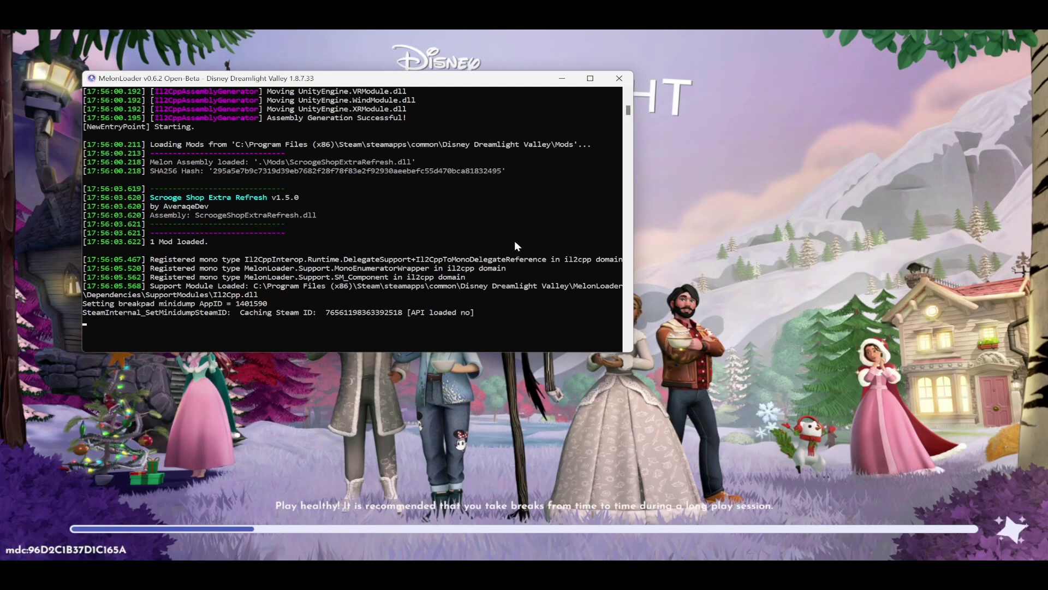
{"action": "scroll", "coordinate": [515, 243], "scroll_direction": "up", "scroll_amount": 1}
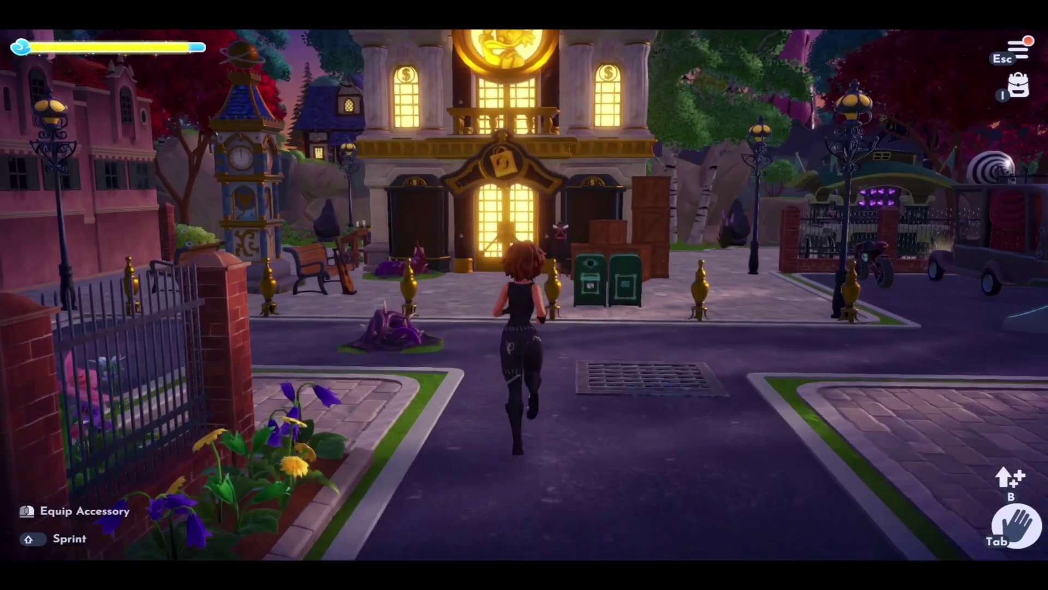
{"action": "key", "text": "w"}
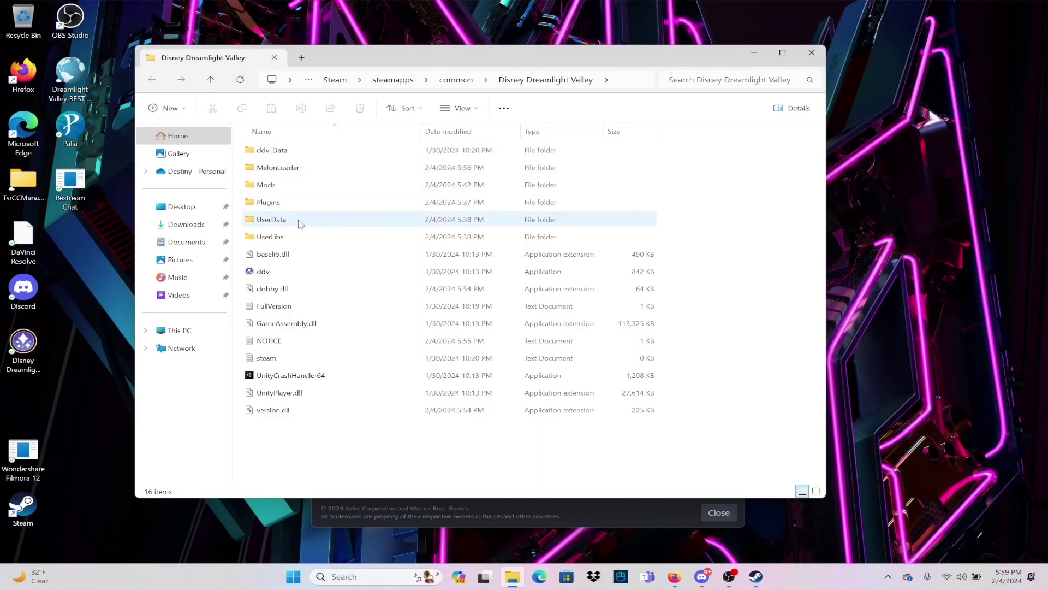
- In UserData, choose Notepad to open MelonPreferences.cfg
{"action": "double_click", "coordinate": [299, 220]}
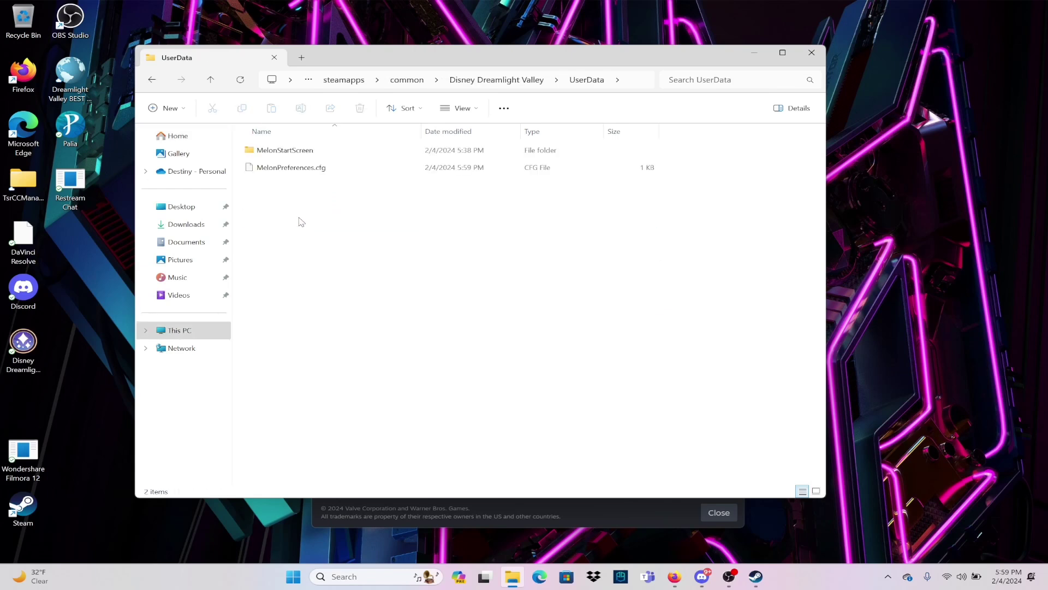
{"action": "right_click", "coordinate": [366, 174]}
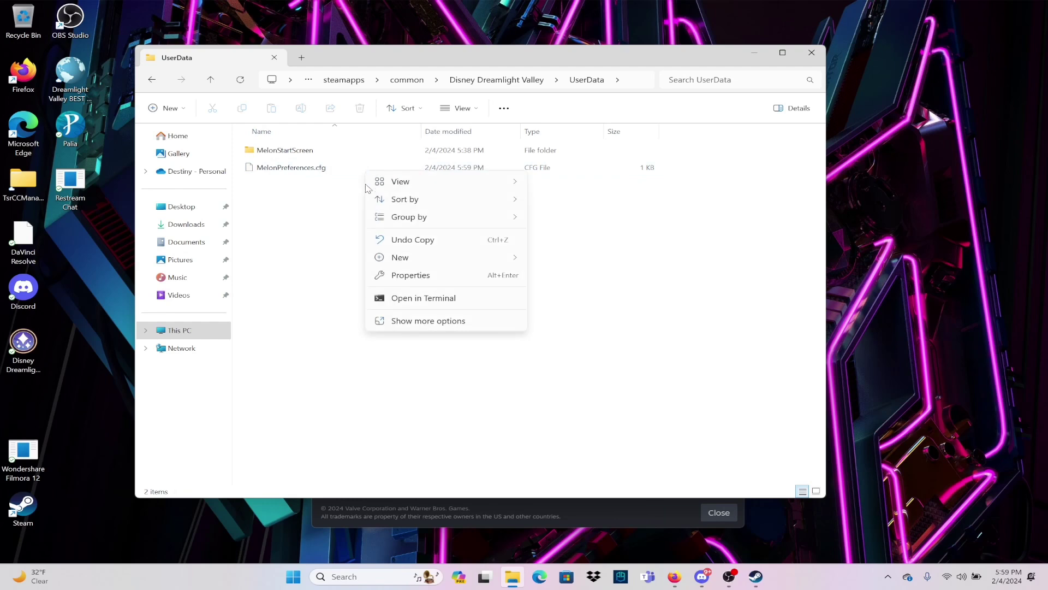
{"action": "left_click", "coordinate": [321, 233]}
{"action": "left_click", "coordinate": [339, 172]}
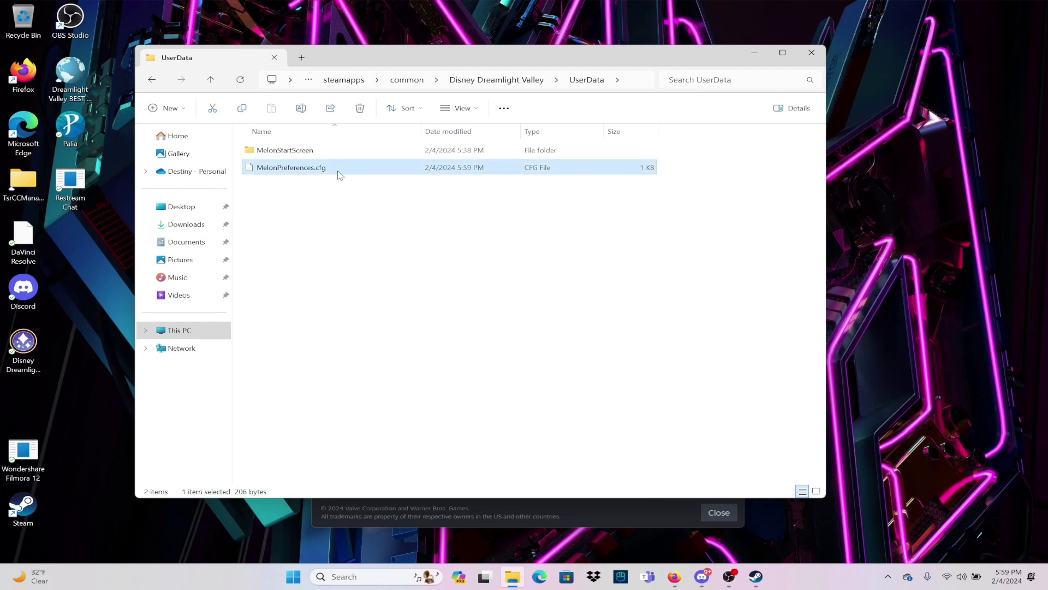
{"action": "right_click", "coordinate": [340, 175]}
{"action": "left_click", "coordinate": [421, 214]}
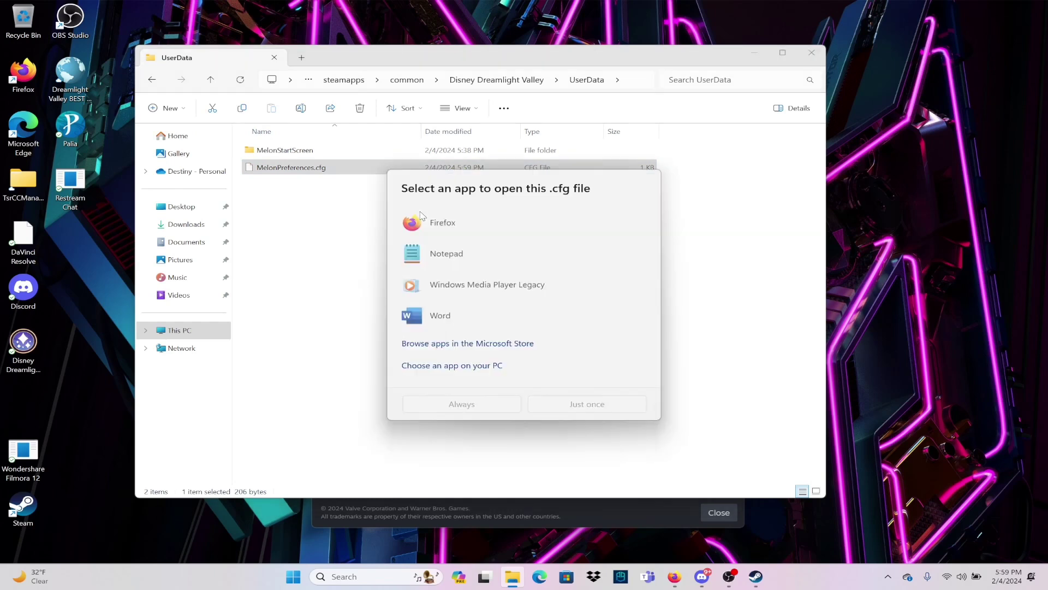
{"action": "left_click", "coordinate": [470, 256]}
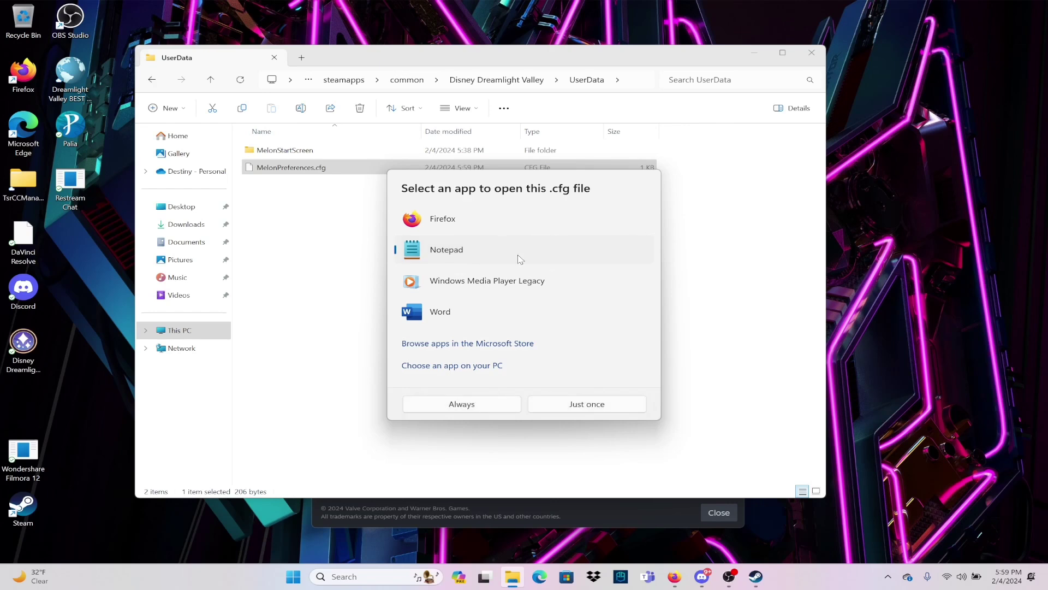
- Open MelonPreferences.cfg in Notepad once and trim Refresh Frequency Hours from 12 to 1
{"action": "left_click", "coordinate": [569, 406]}
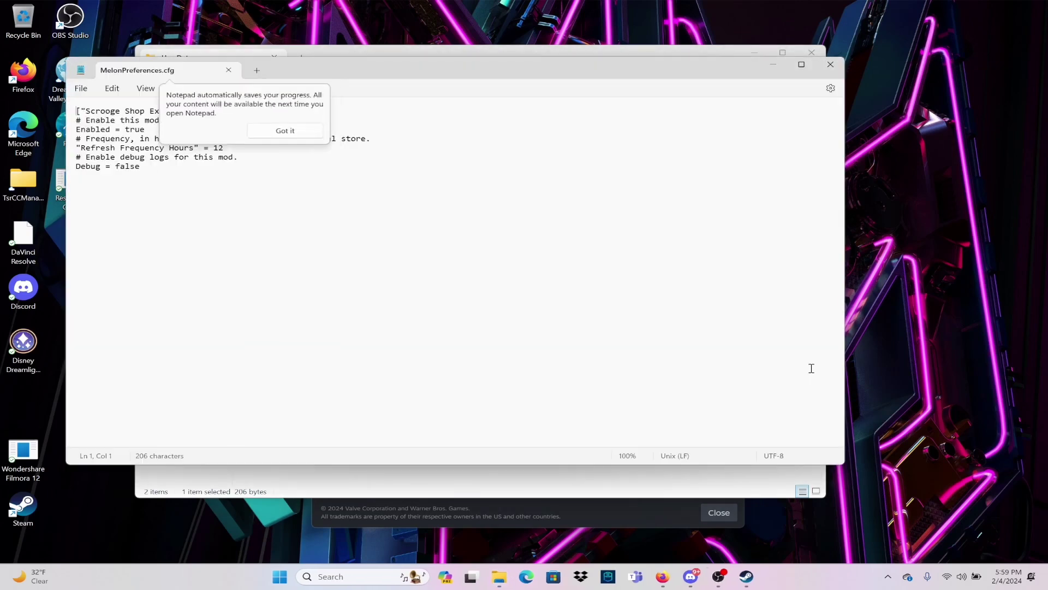
{"action": "left_click", "coordinate": [300, 138]}
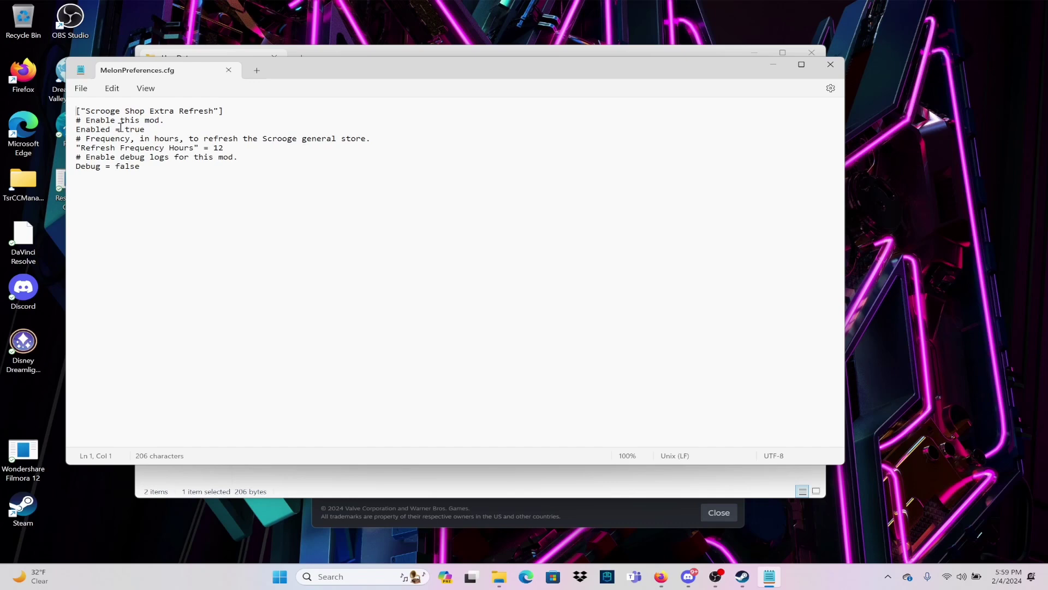
{"action": "left_click", "coordinate": [226, 148]}
{"action": "key", "text": "BackSpace"}
{"action": "left_click", "coordinate": [83, 89]}
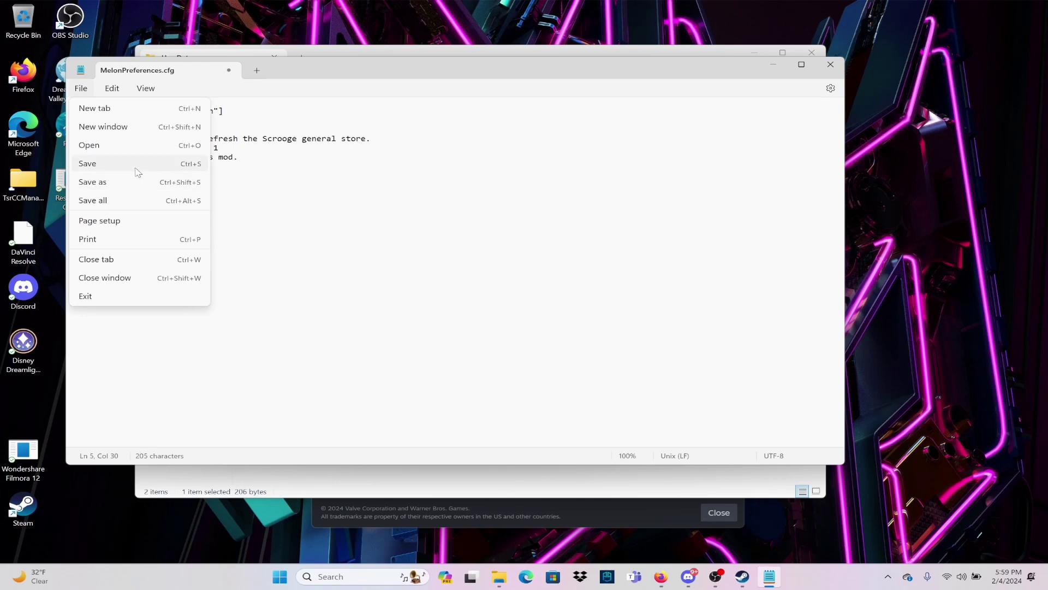
{"action": "left_click", "coordinate": [611, 209]}
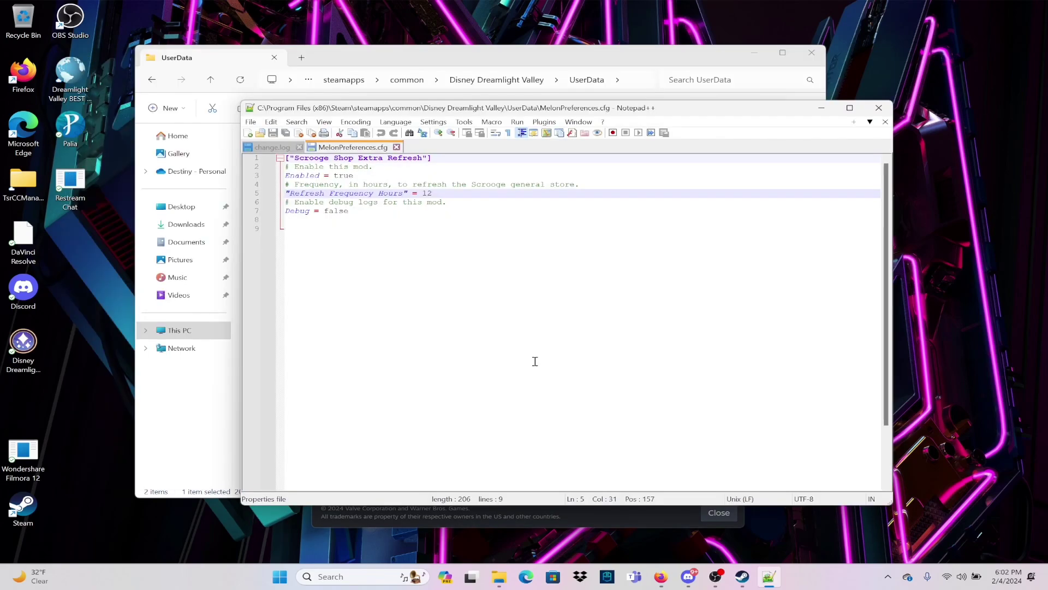
- Change Refresh Frequency Hours to 1, save the file, and relaunch Disney Dreamlight Valley
{"action": "key", "text": "BackSpace"}
{"action": "key", "text": "ctrl+s"}
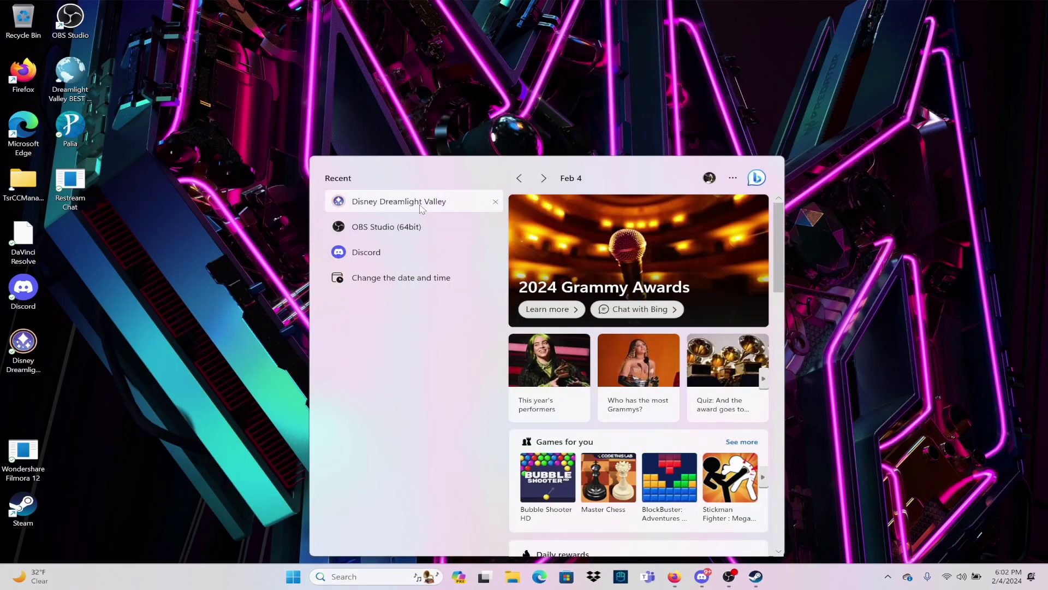
{"action": "left_click", "coordinate": [409, 204]}
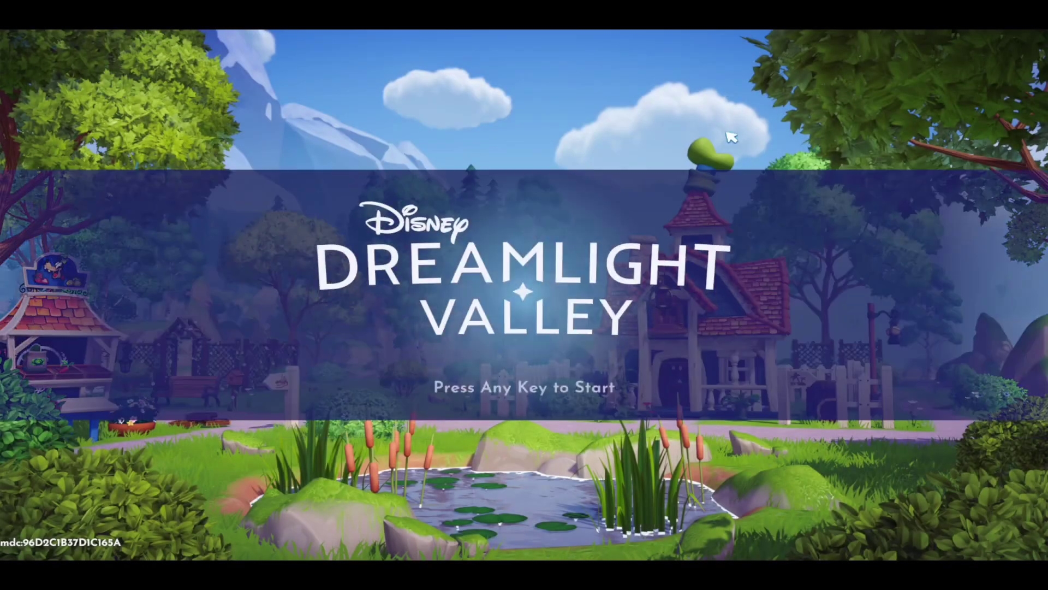
- Continue the saved game and run from the mansion past the fountain and up the stairs to Scrooge's shop
{"action": "left_click", "coordinate": [267, 250]}
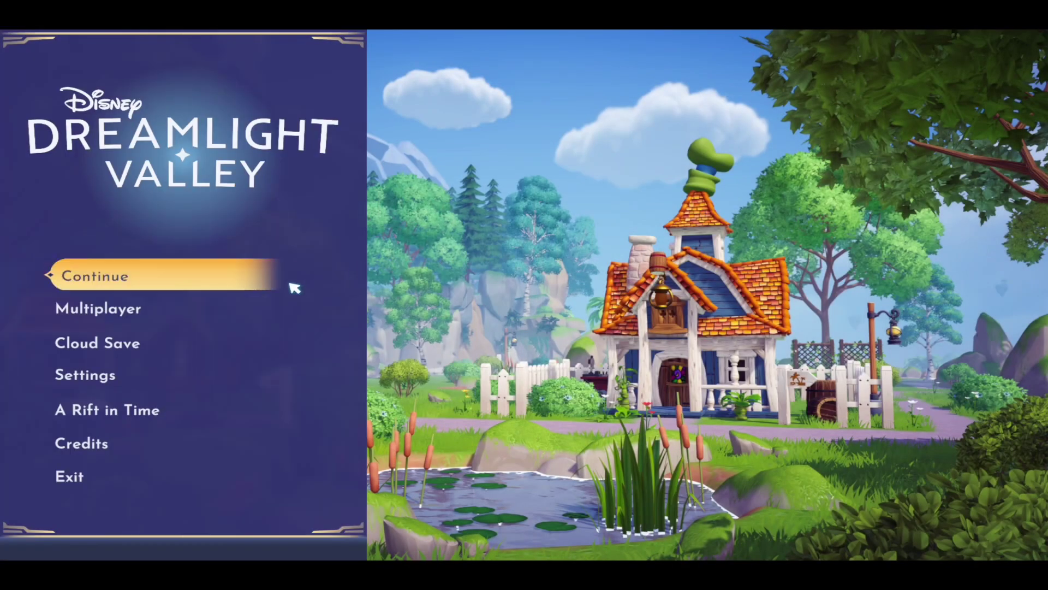
{"action": "left_click", "coordinate": [196, 283]}
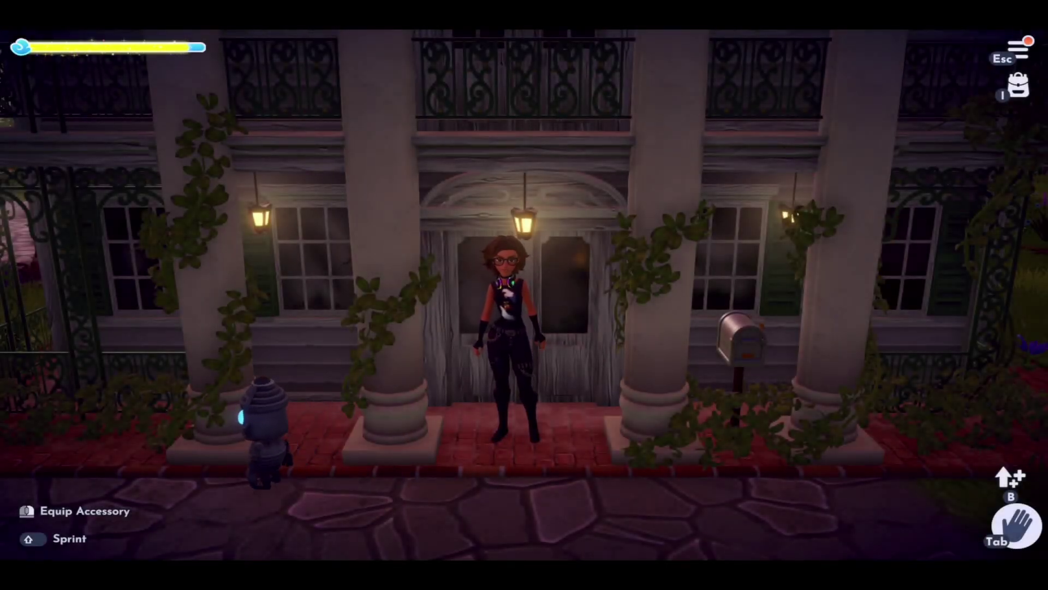
{"action": "key", "text": "s"}
{"action": "key", "text": "a"}
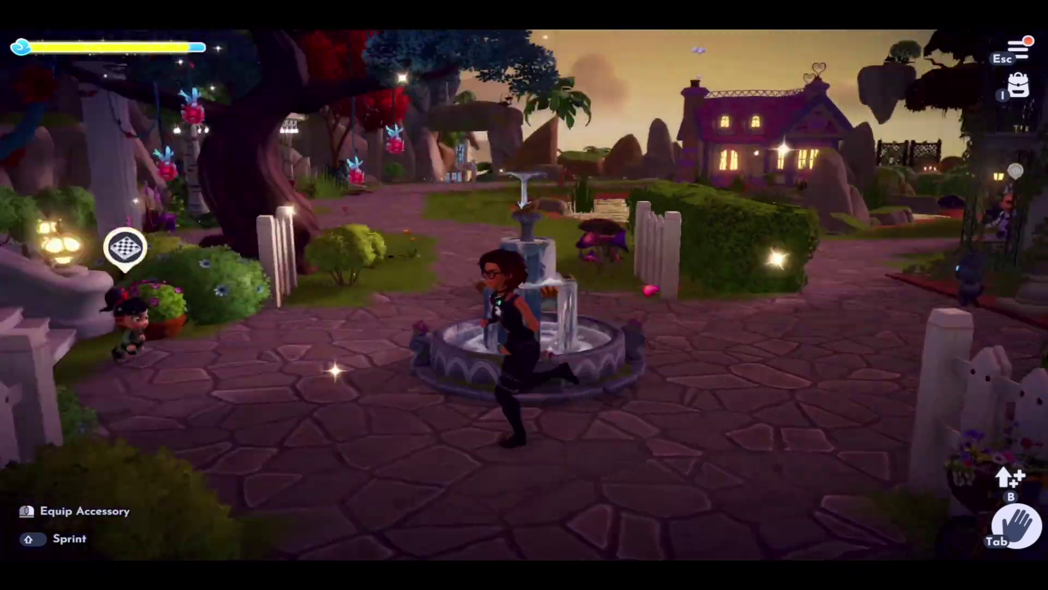
{"action": "key", "text": "a"}
{"action": "key", "text": "w"}
{"action": "key", "text": "shift"}
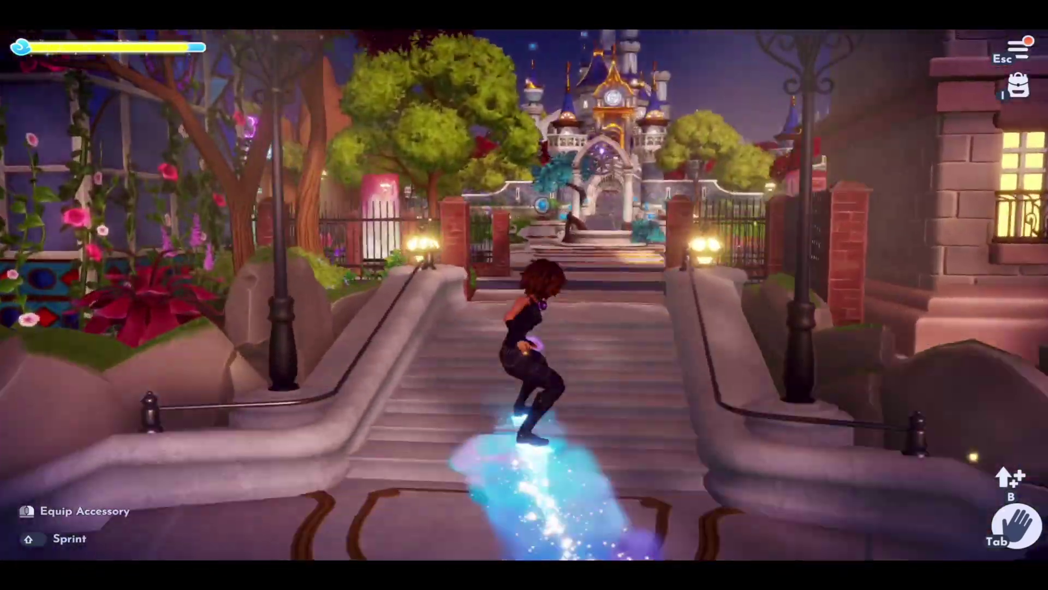
{"action": "key", "text": "d"}
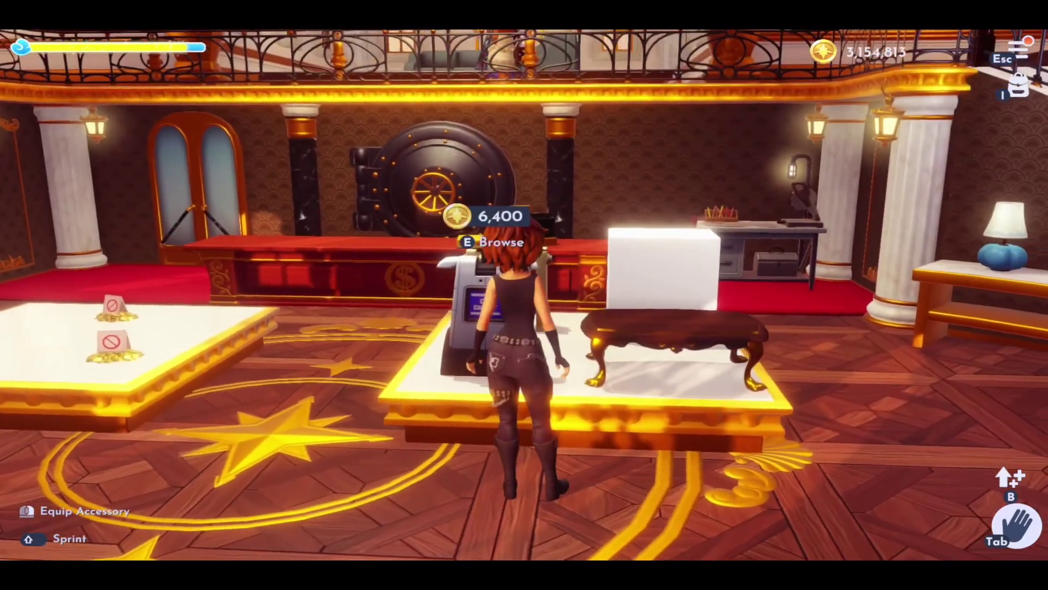
- Bring up the Windows Start menu over the paused game in Scrooge's store
{"action": "key", "text": "super"}
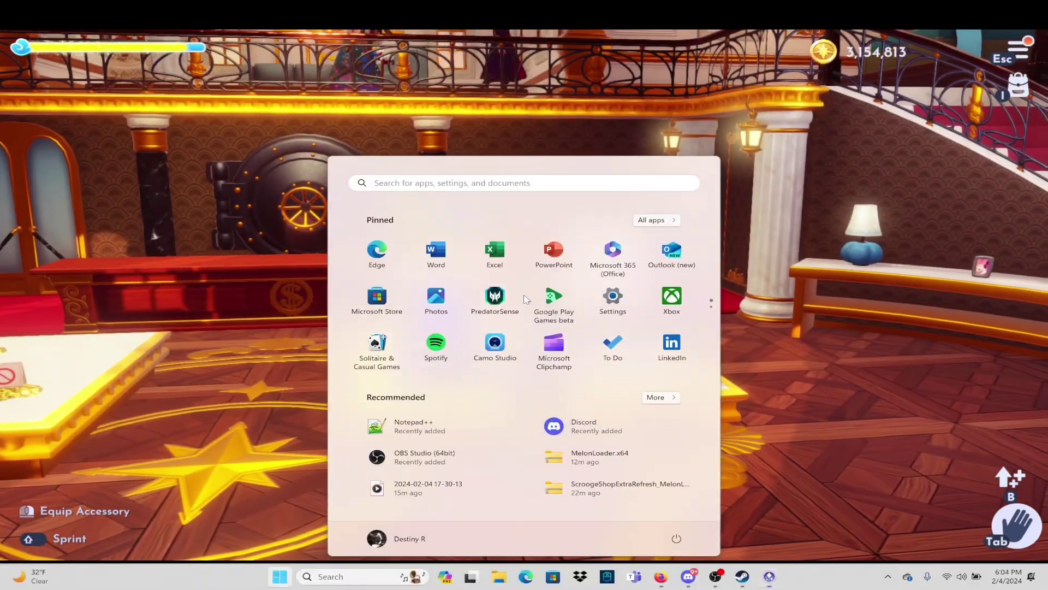